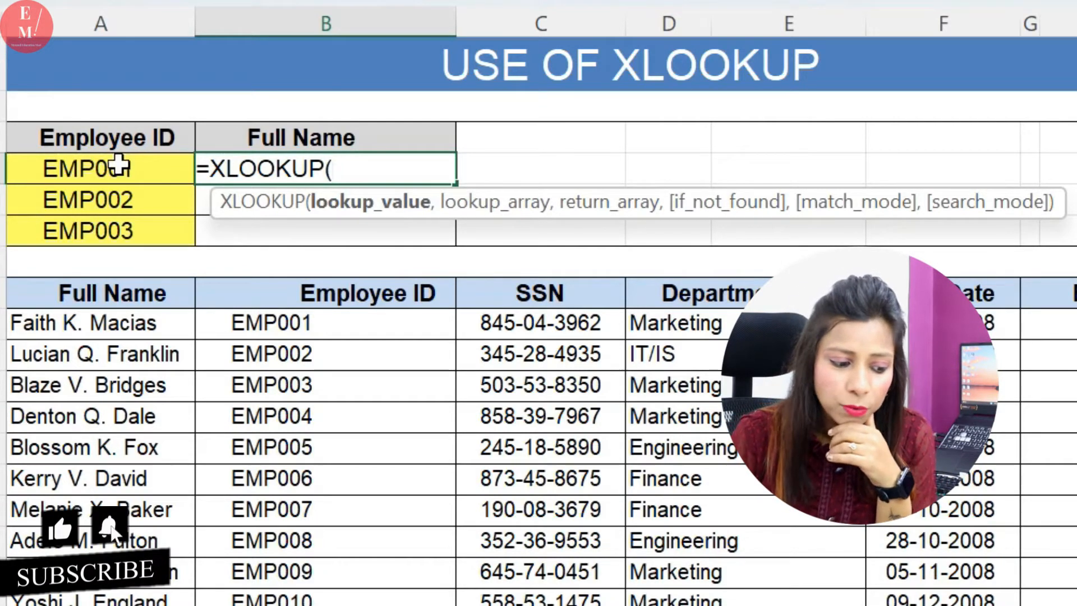
# Step: Complete the XLOOKUP formula in B4 with A4 as lookup value, B8:B19 as lookup array and A8:A19 as return array
pyautogui.click(113, 168)
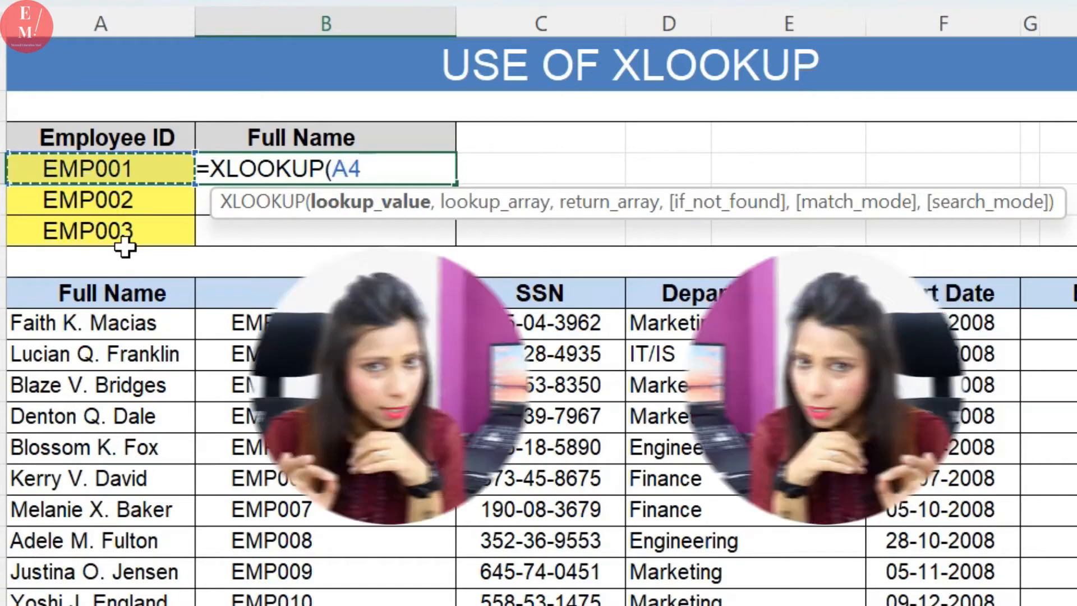
pyautogui.write(',')
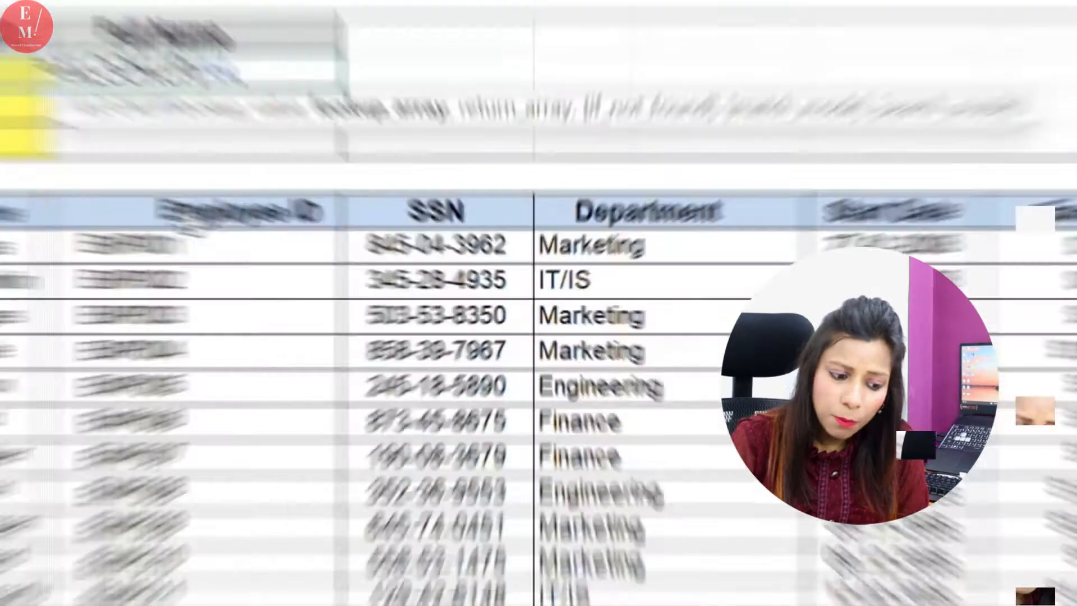
pyautogui.moveTo(291, 294); pyautogui.dragTo(294, 605)
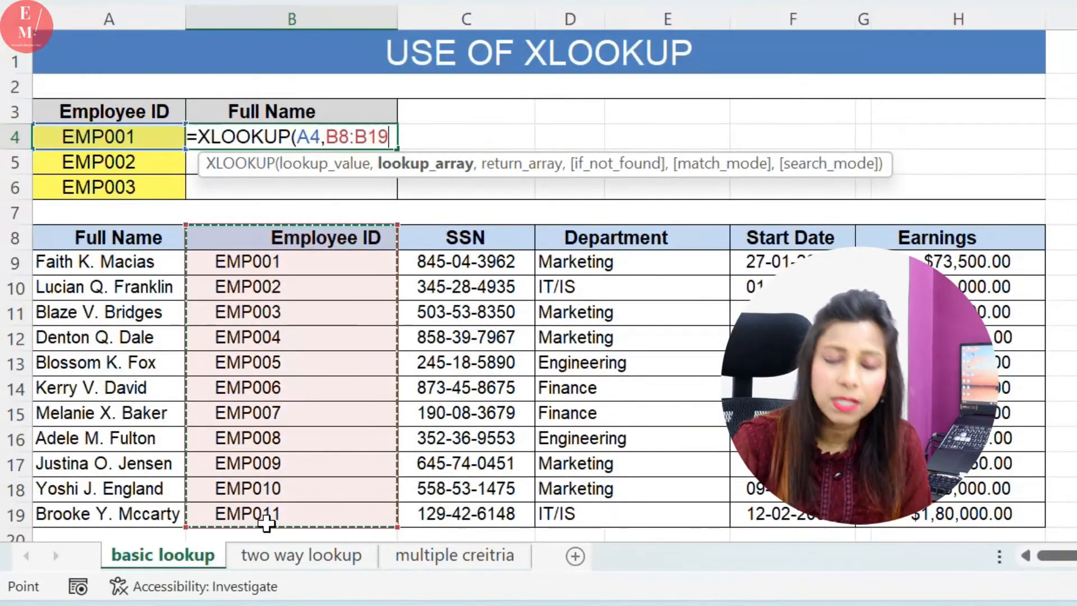
pyautogui.write(',')
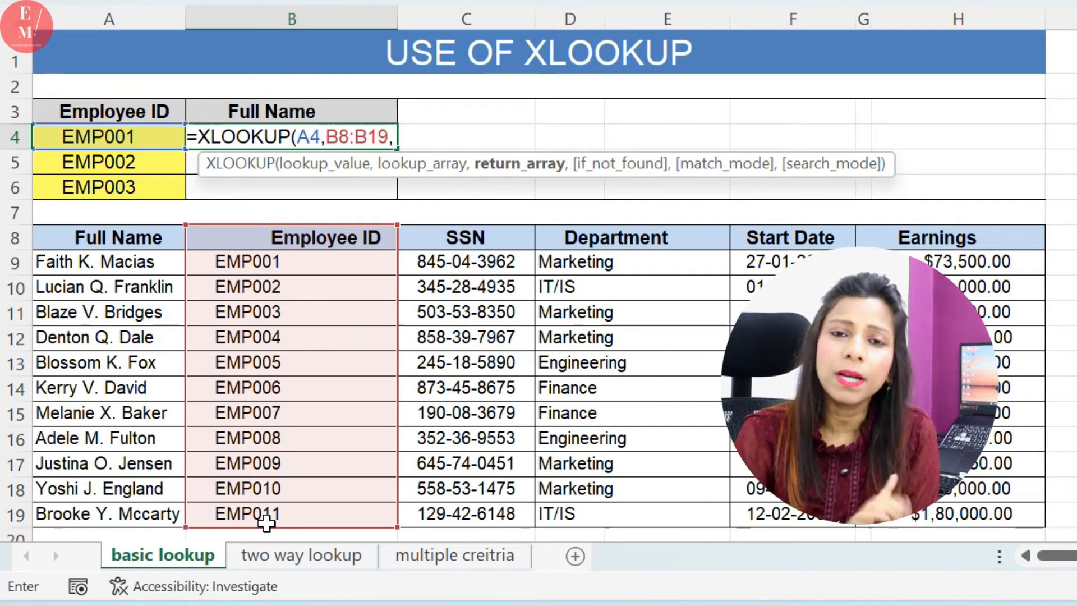
pyautogui.moveTo(95, 242); pyautogui.dragTo(88, 520)
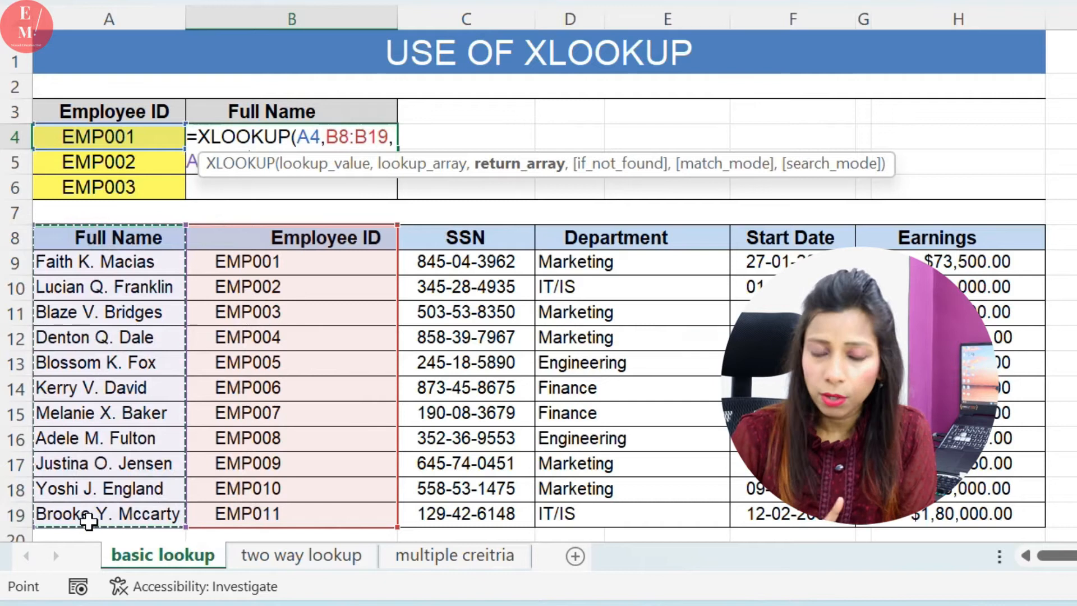
pyautogui.press('F2')
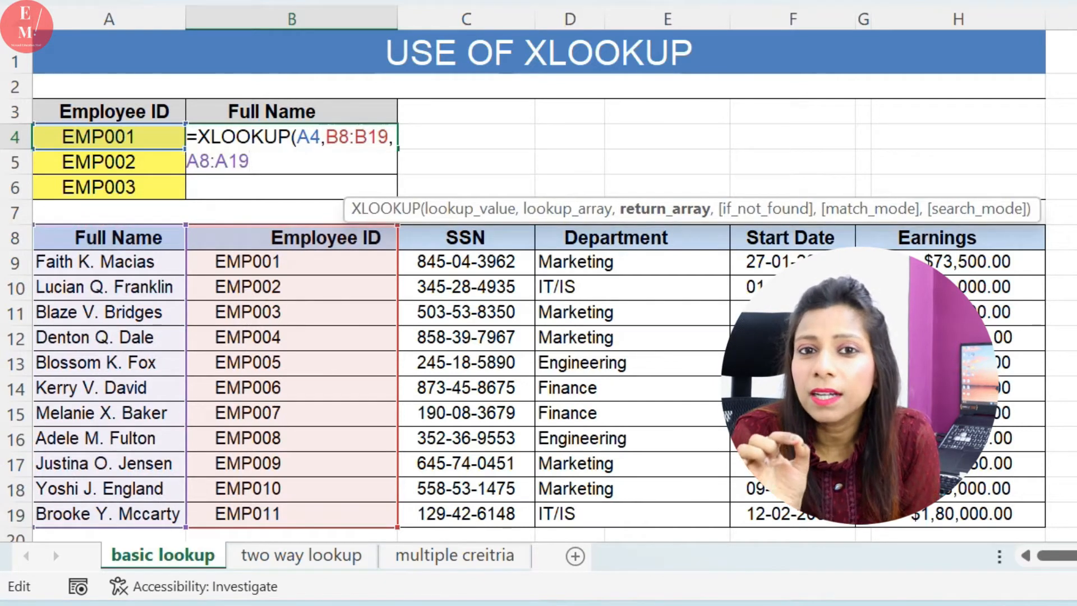
pyautogui.press('Return')
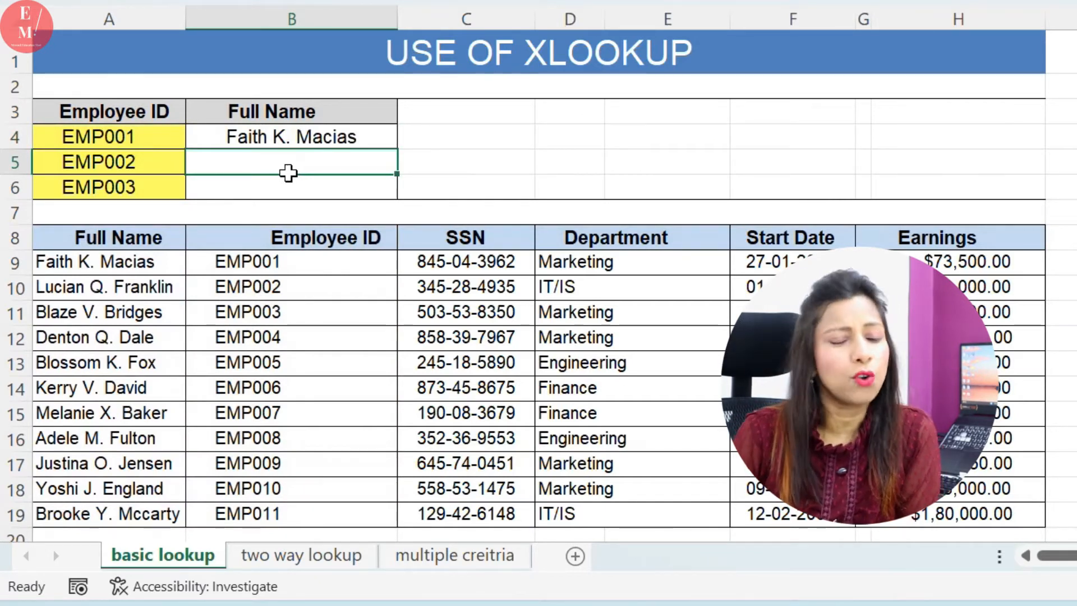
# Step: Make the B4 formula's lookup and return ranges absolute ($B$8:$B$19, $A$8:$A$19) and fill it down the Full Name column
pyautogui.click(242, 147)
pyautogui.doubleClick(241, 147)
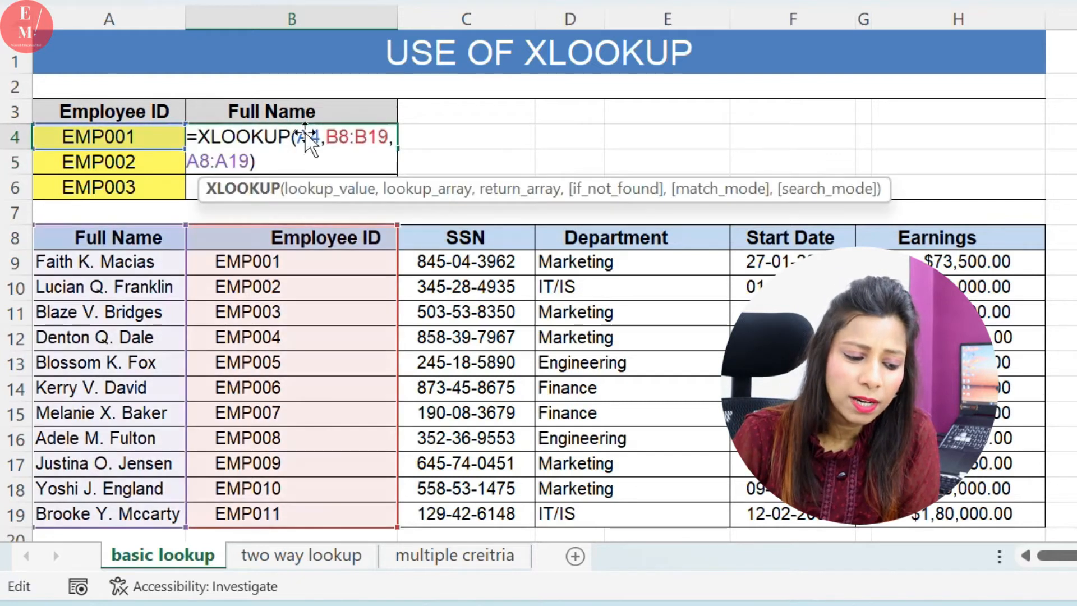
pyautogui.moveTo(326, 138); pyautogui.dragTo(388, 138)
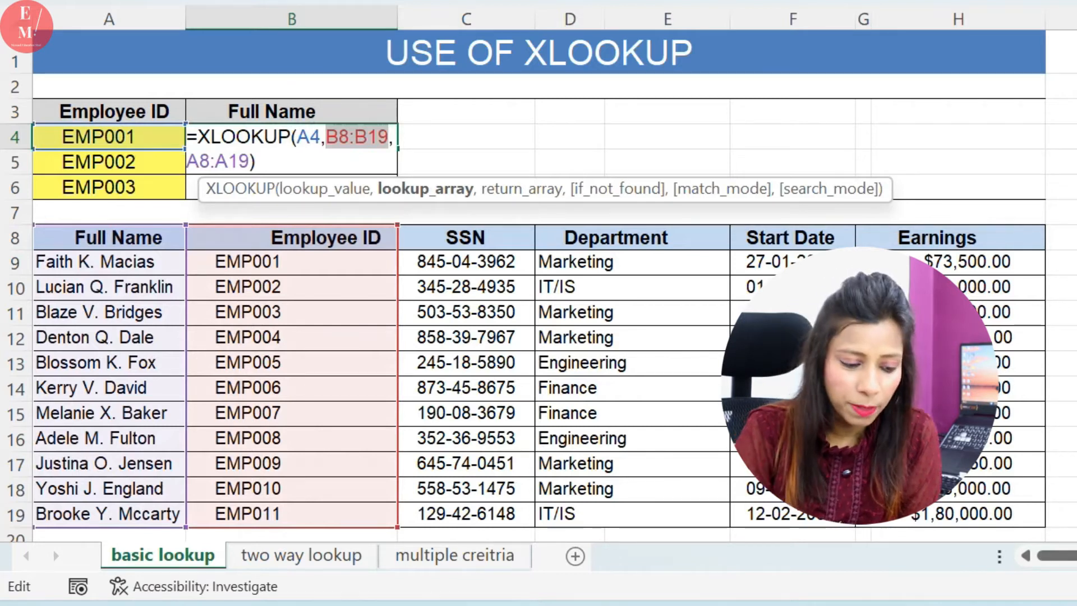
pyautogui.press('F4')
pyautogui.press('F4')
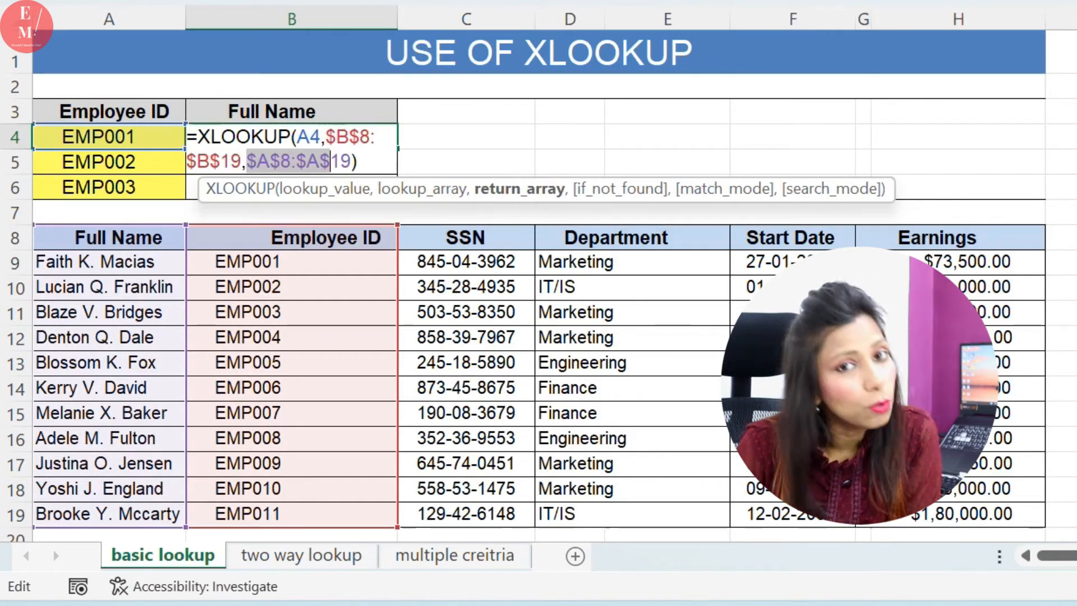
pyautogui.press('Return')
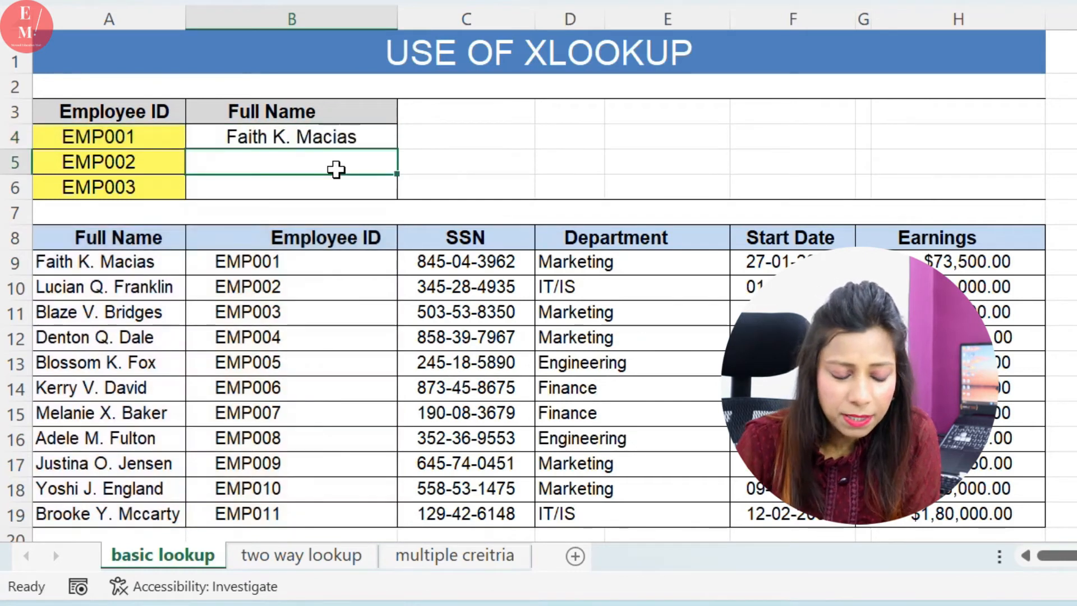
pyautogui.click(367, 134)
pyautogui.doubleClick(398, 149)
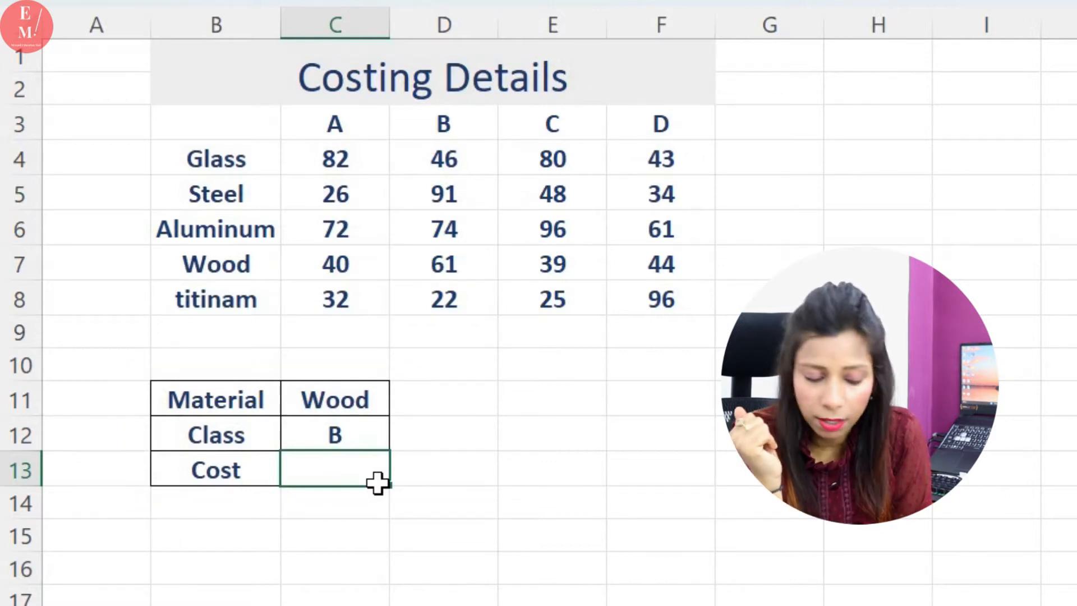
# Step: Start an XLOOKUP formula in Cost cell C13 with C11 as lookup value and B4:B8 as lookup array
pyautogui.click(272, 273)
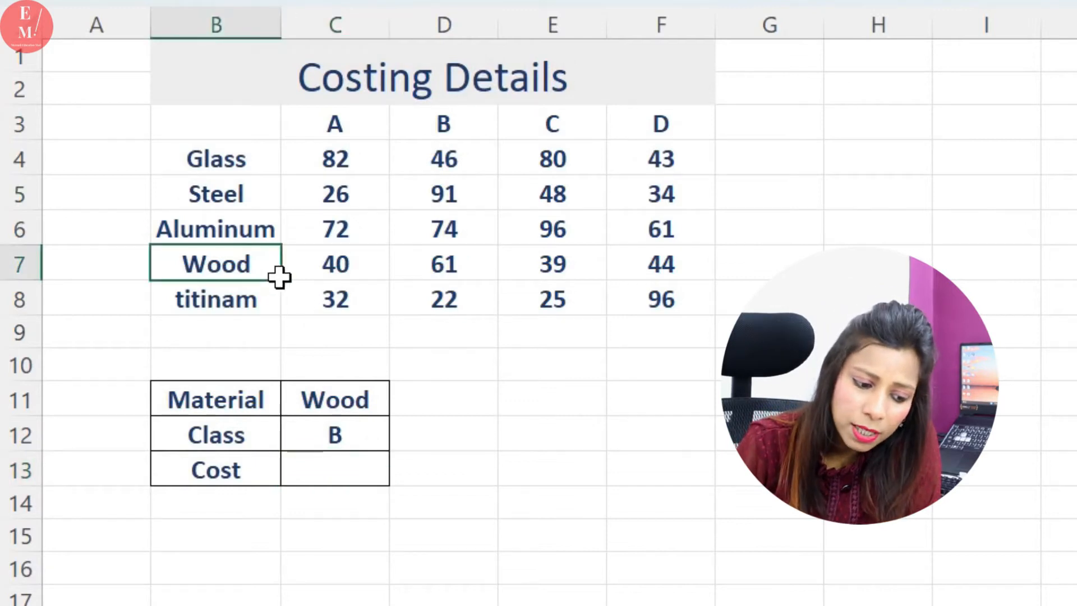
pyautogui.click(477, 281)
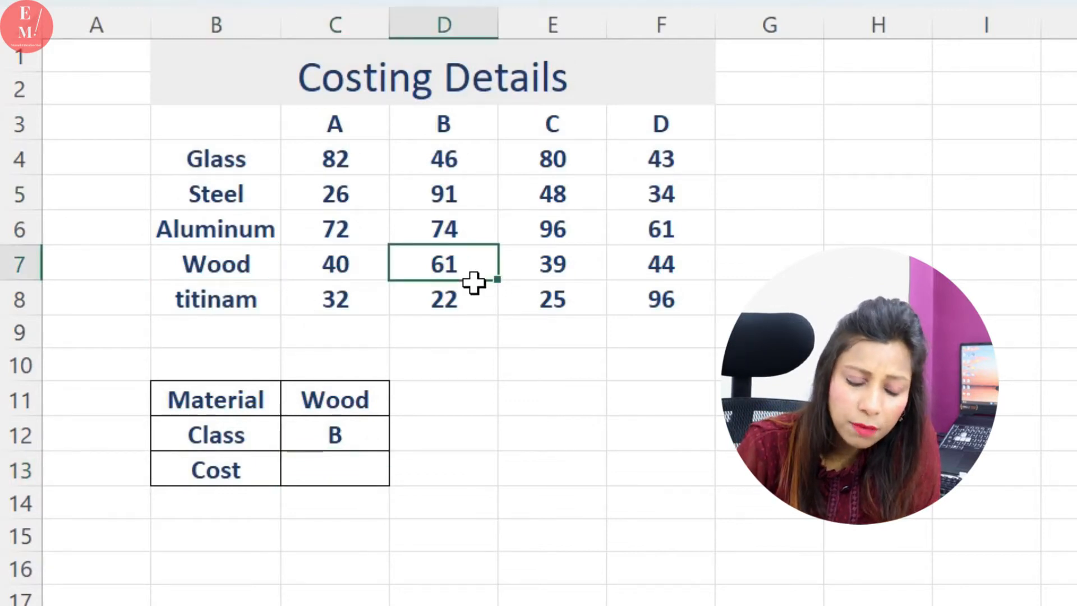
pyautogui.click(352, 483)
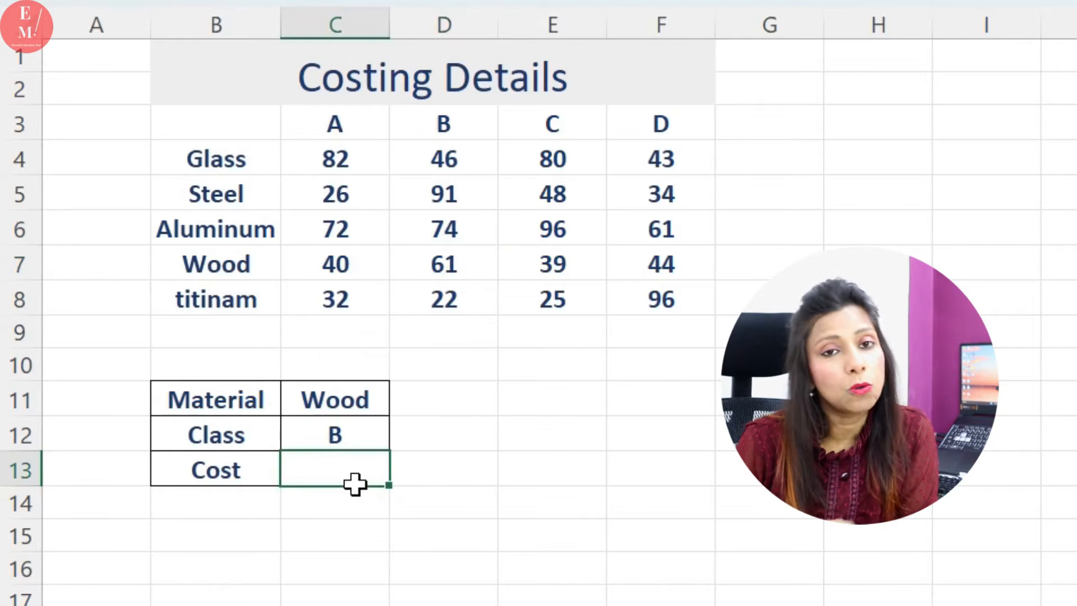
pyautogui.write('=xlo')
pyautogui.press('Tab')
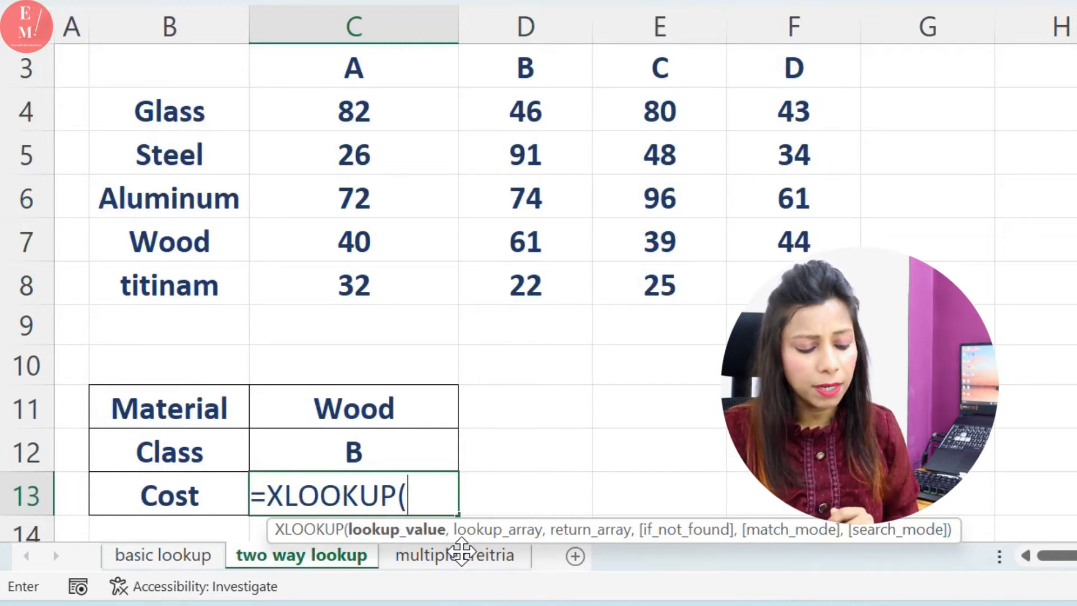
pyautogui.click(437, 413)
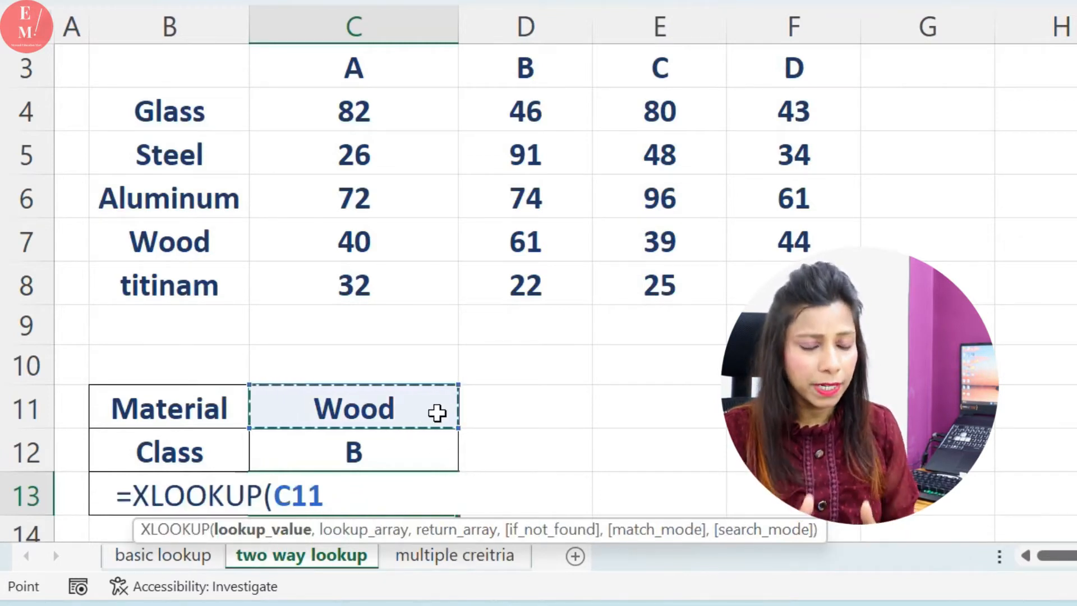
pyautogui.write(',')
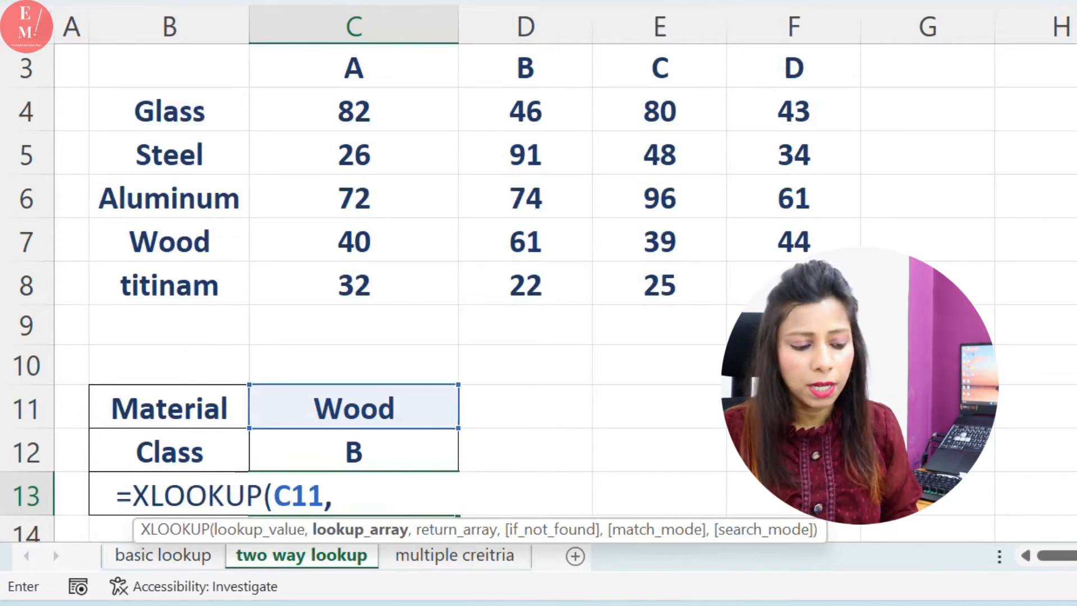
pyautogui.moveTo(142, 110); pyautogui.dragTo(138, 303)
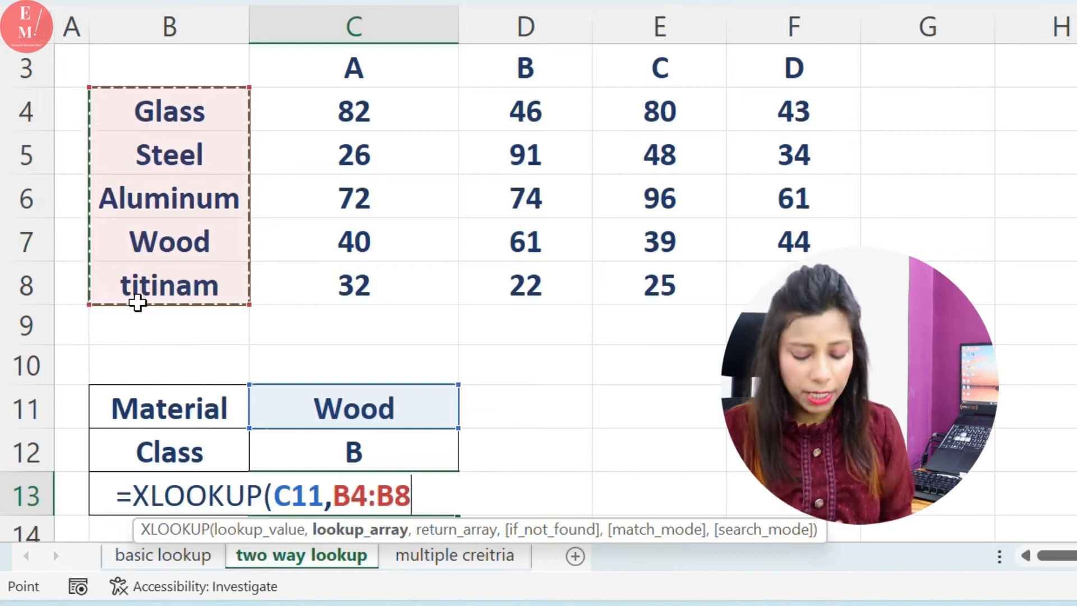
pyautogui.write(',')
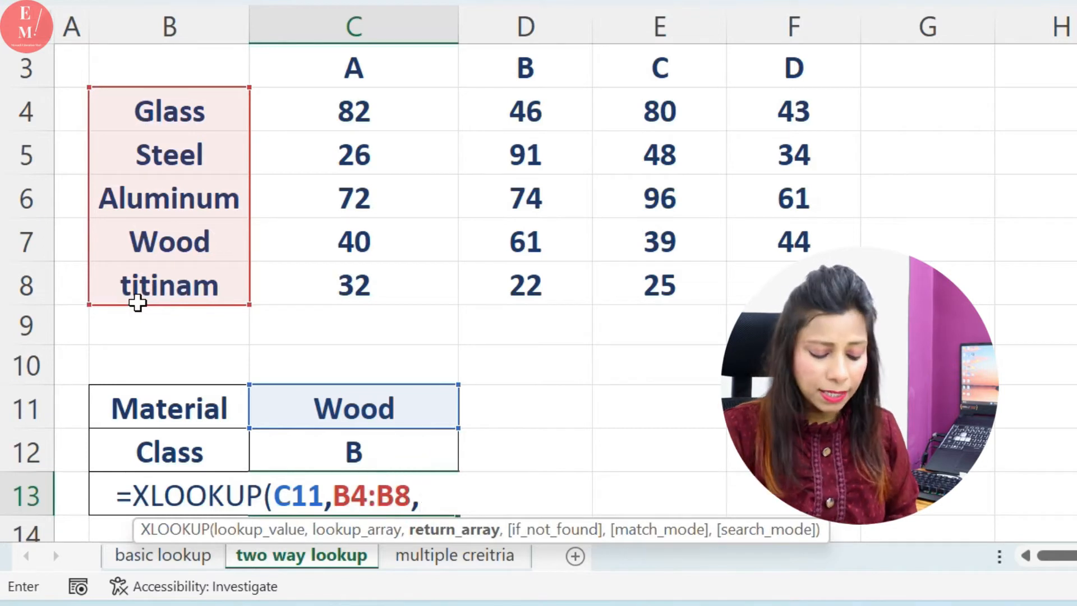
# Step: Nest a second XLOOKUP as the return array, looking up C12 in C3:F3 and returning C4:F8, and complete the formula
pyautogui.write('xlook')
pyautogui.press('Tab')
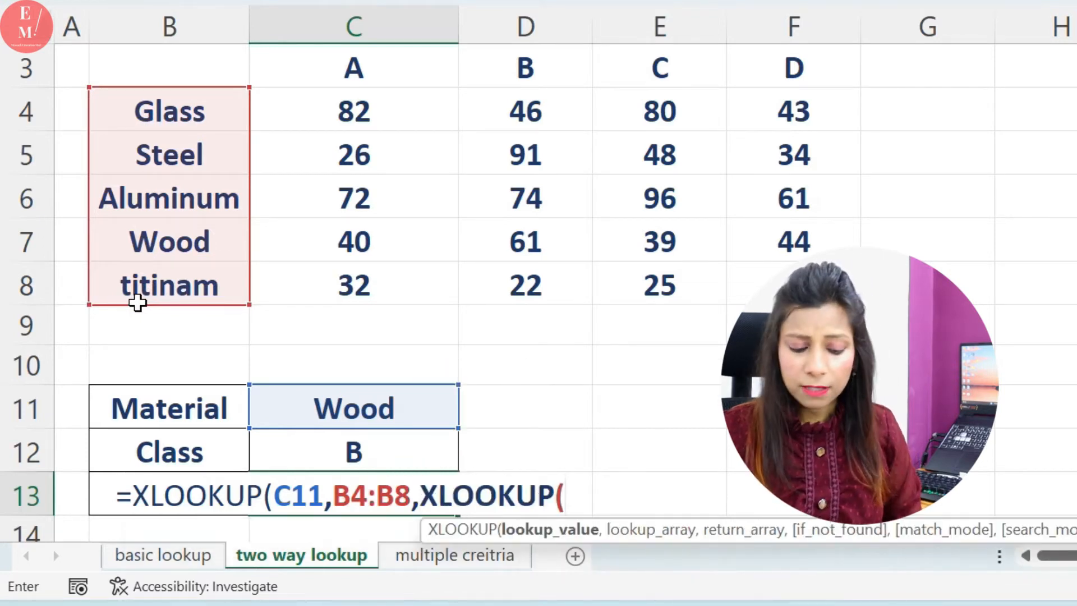
pyautogui.click(424, 465)
pyautogui.write(',')
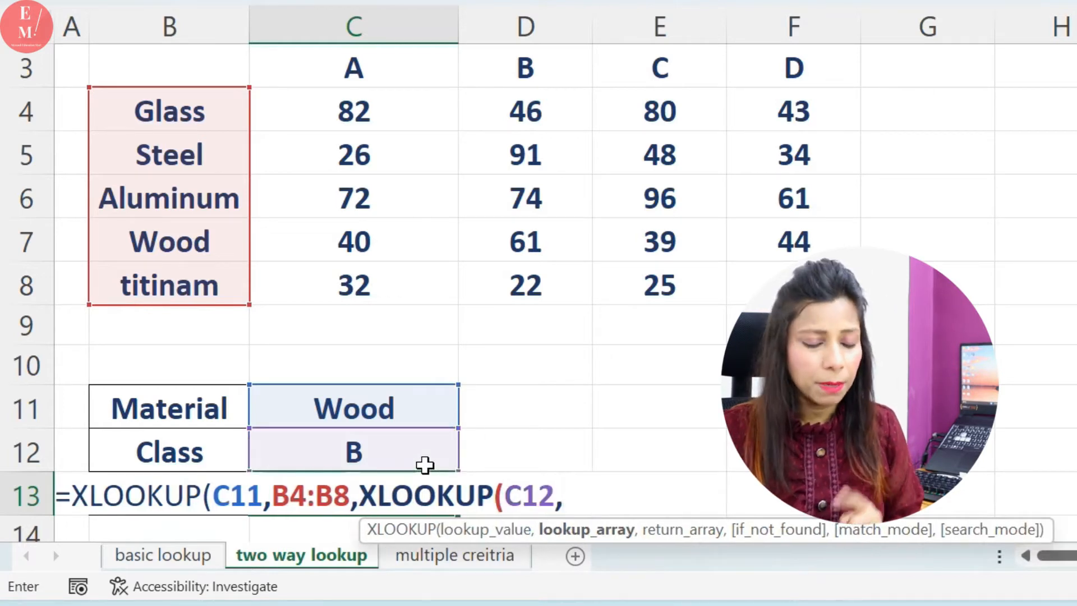
pyautogui.moveTo(367, 74); pyautogui.dragTo(767, 82)
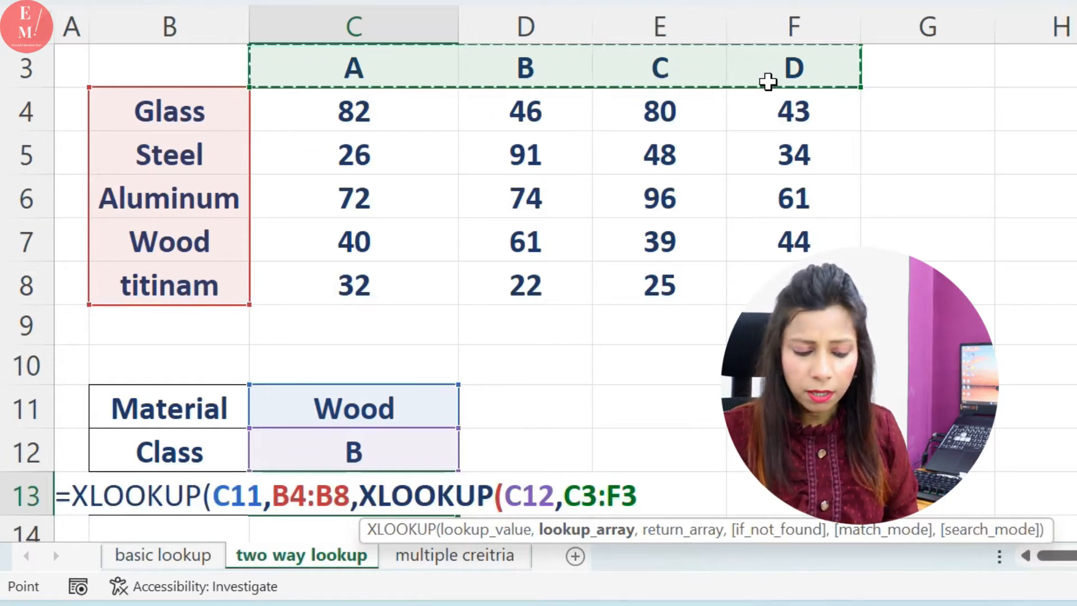
pyautogui.write(',')
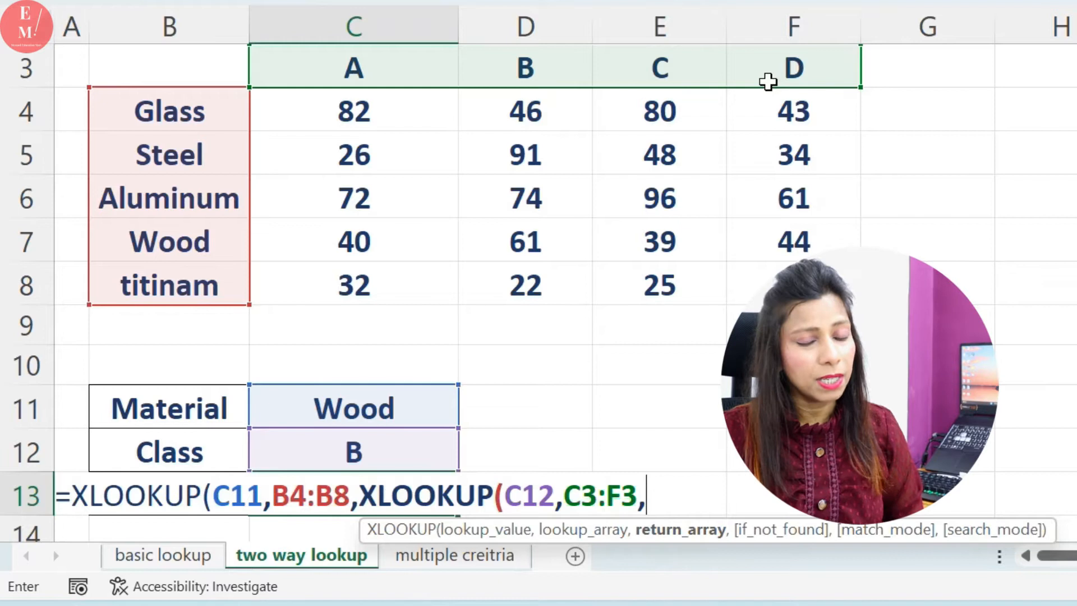
pyautogui.moveTo(469, 137); pyautogui.dragTo(549, 198)
pyautogui.moveTo(404, 127); pyautogui.dragTo(759, 288)
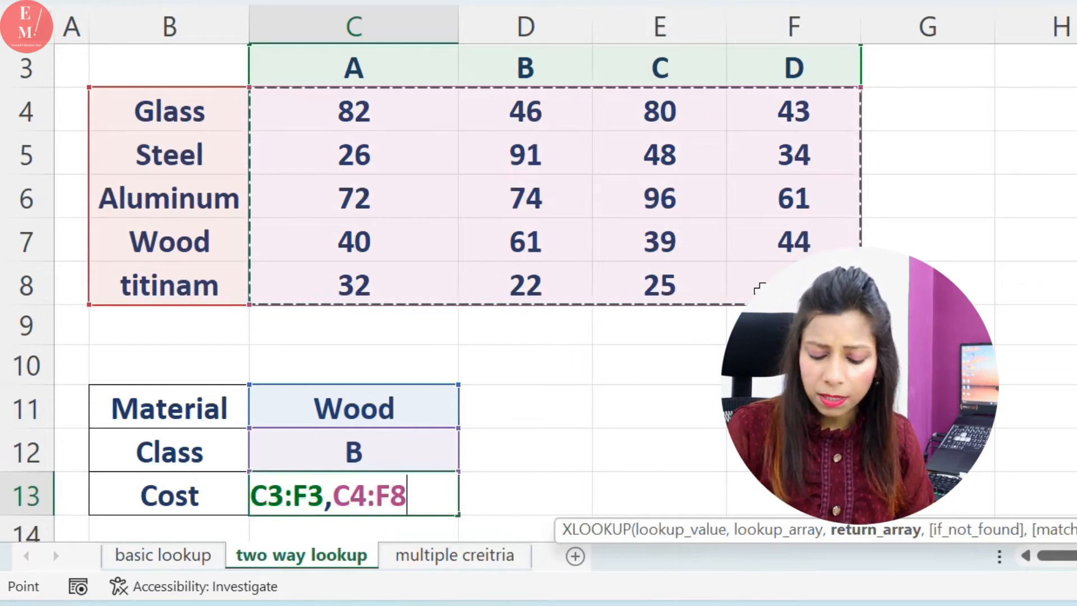
pyautogui.write('))')
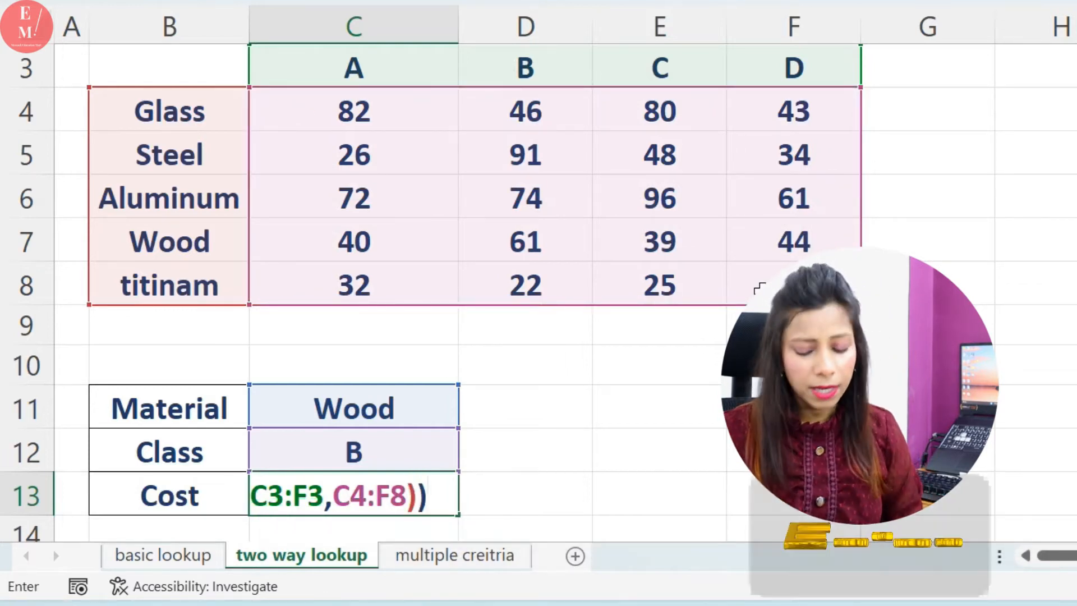
pyautogui.press('Return')
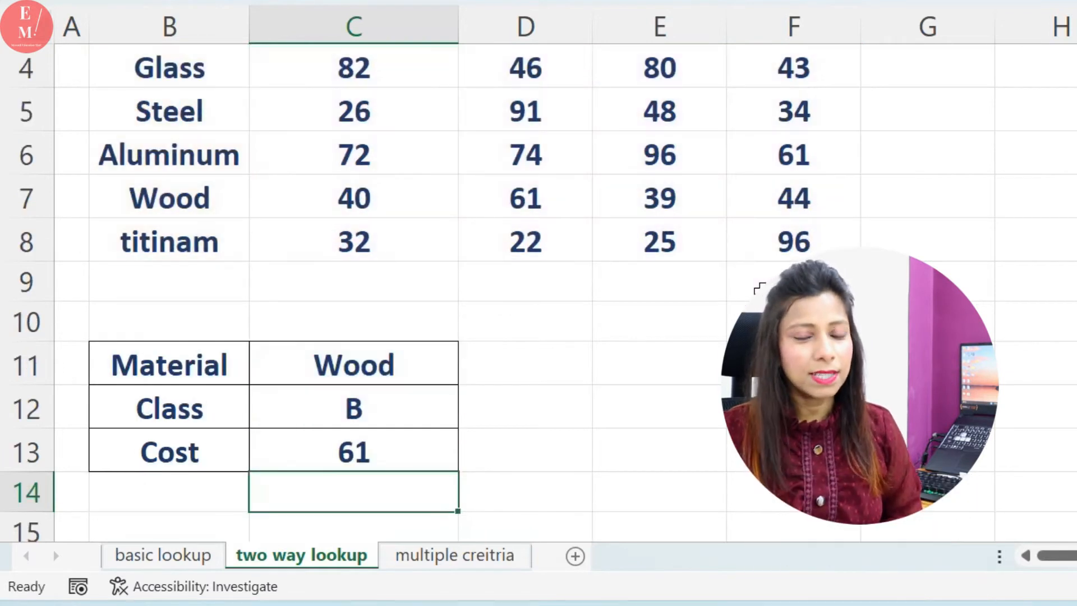
# Step: Change the Class in C12 to d and check the resulting cost against the Wood row of the costing table
pyautogui.click(398, 410)
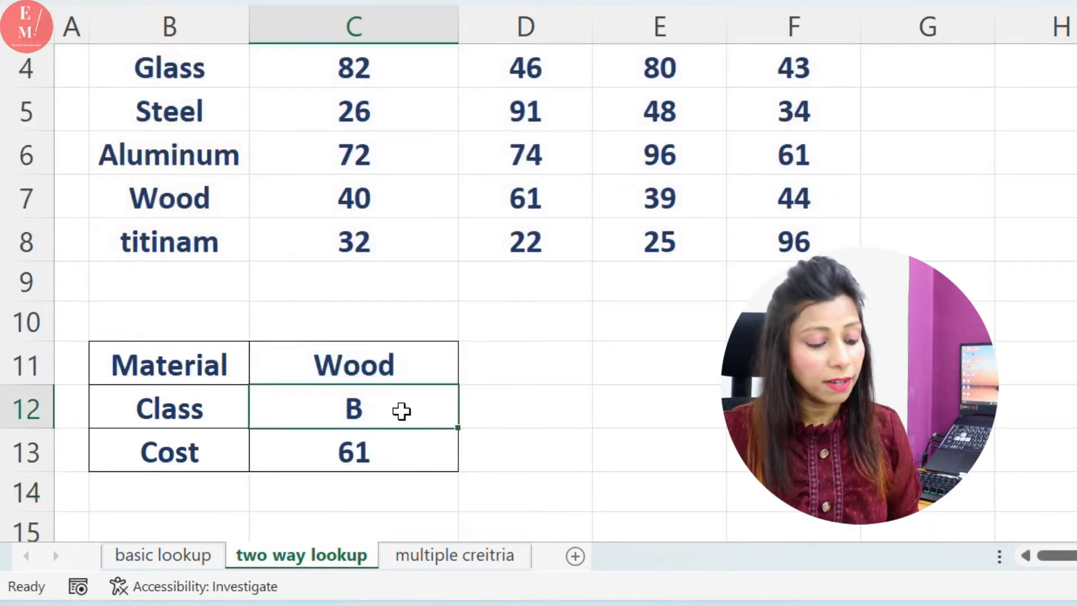
pyautogui.scroll(1, 424, 429)
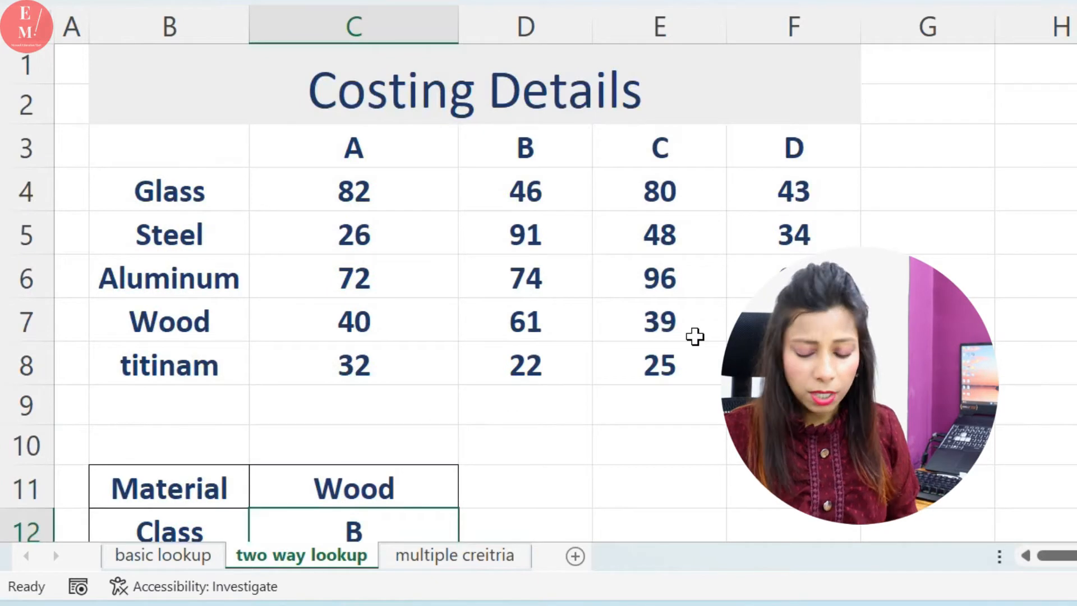
pyautogui.scroll(-1, 699, 315)
pyautogui.write('d')
pyautogui.press('Return')
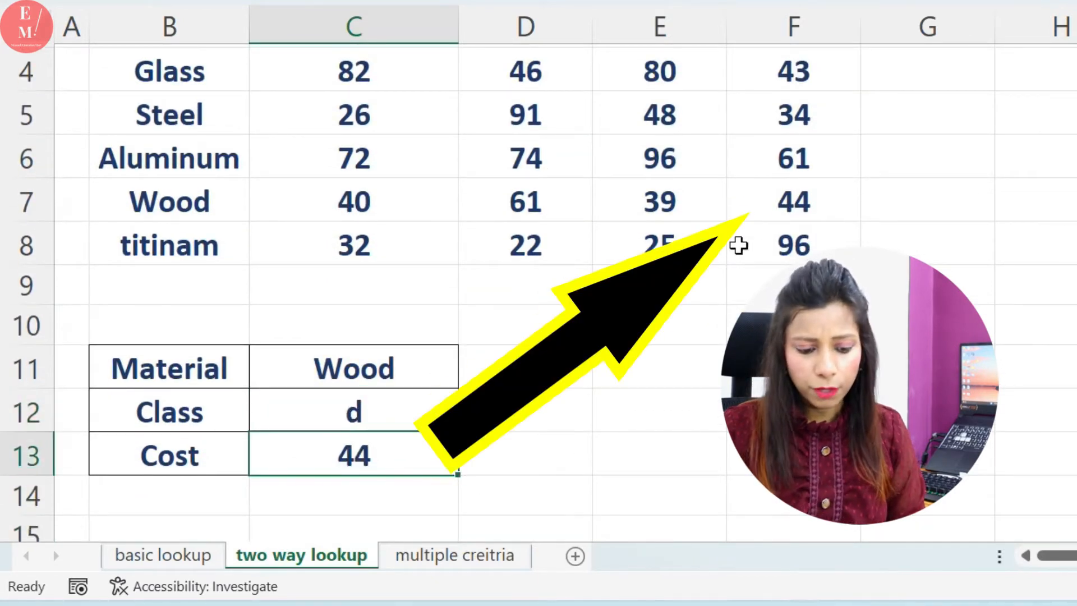
pyautogui.click(785, 207)
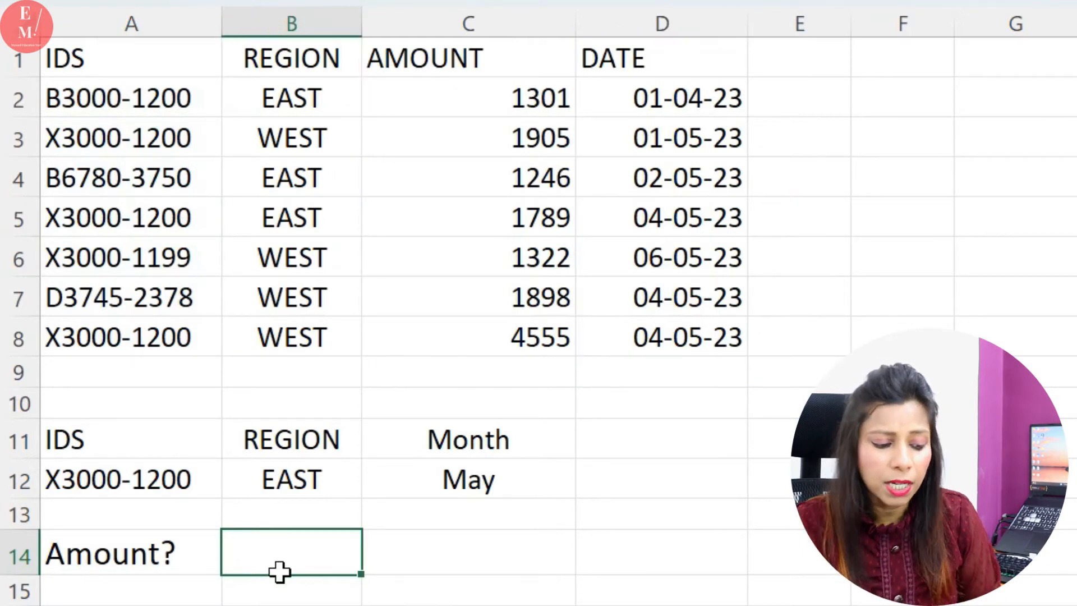
# Step: Review the ID, region and month criteria in row 12 and start an XLOOKUP formula in Amount cell B14 with lookup value 1
pyautogui.click(171, 488)
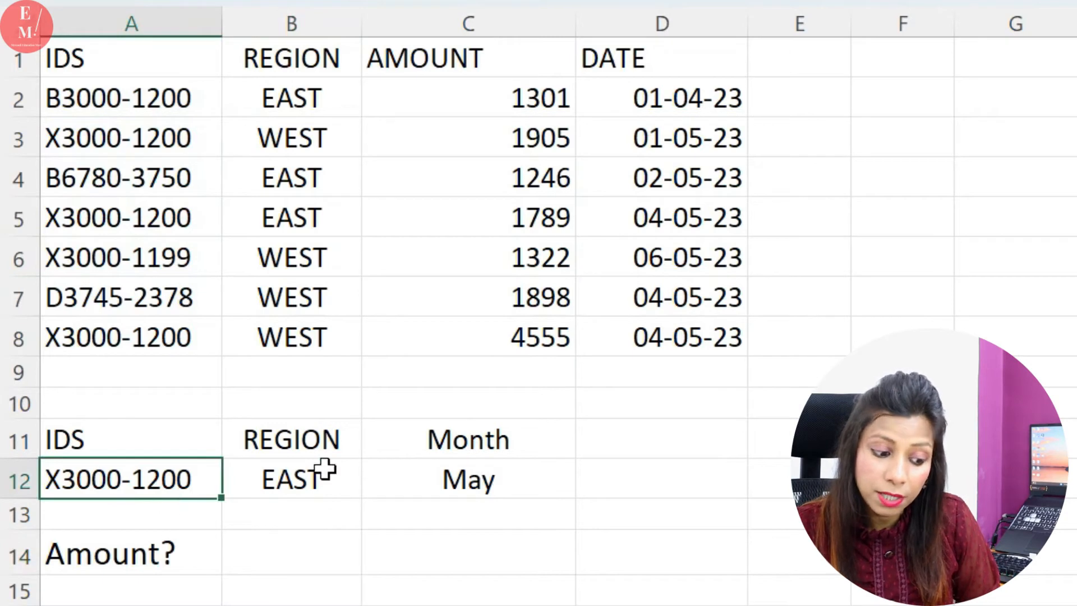
pyautogui.click(326, 452)
pyautogui.click(450, 493)
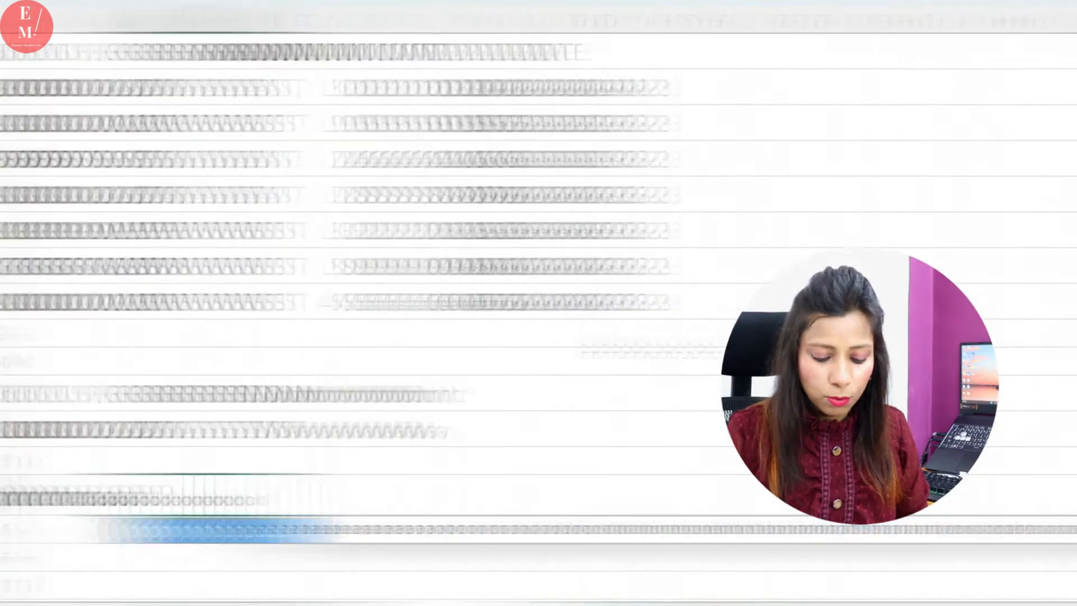
pyautogui.write('=xlookup(1')
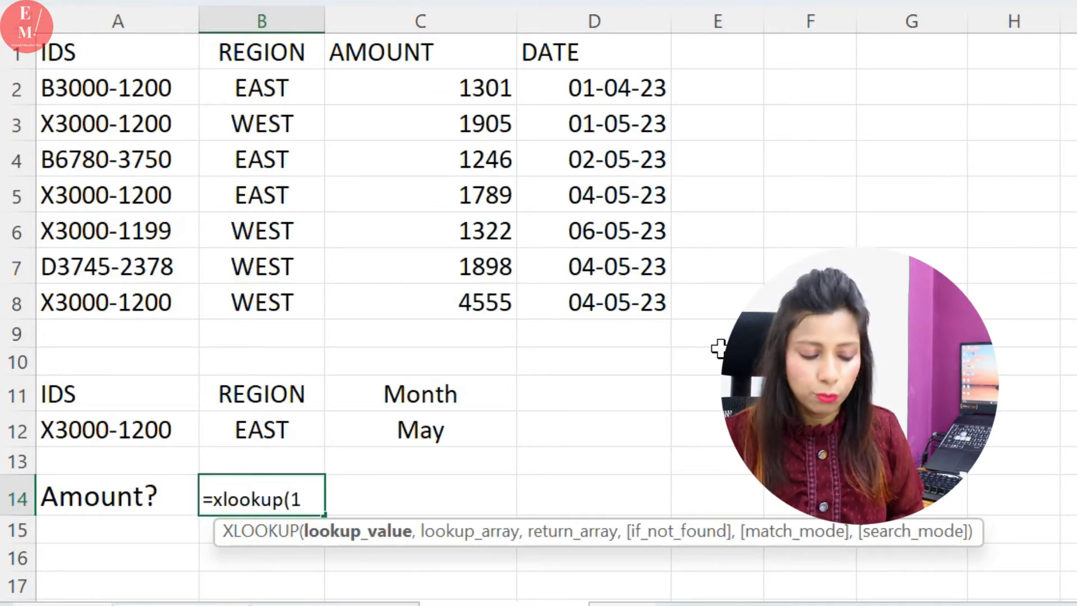
pyautogui.write(',')
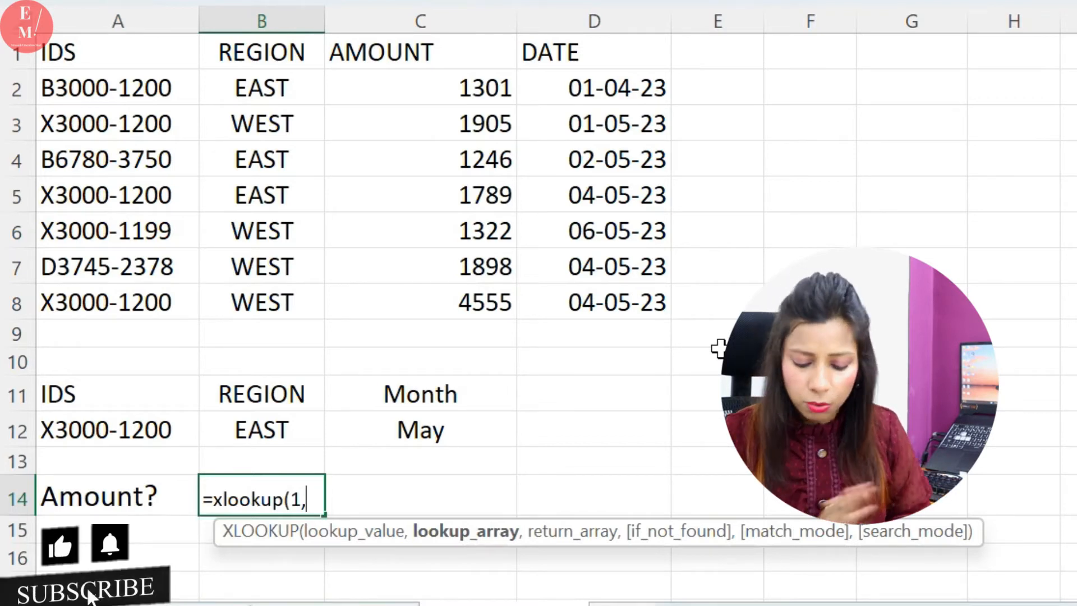
# Step: Add the first lookup-array condition, (LEFT(A2:A8)="X"), to match IDs that begin with X
pyautogui.write('l')
pyautogui.press('BackSpace')
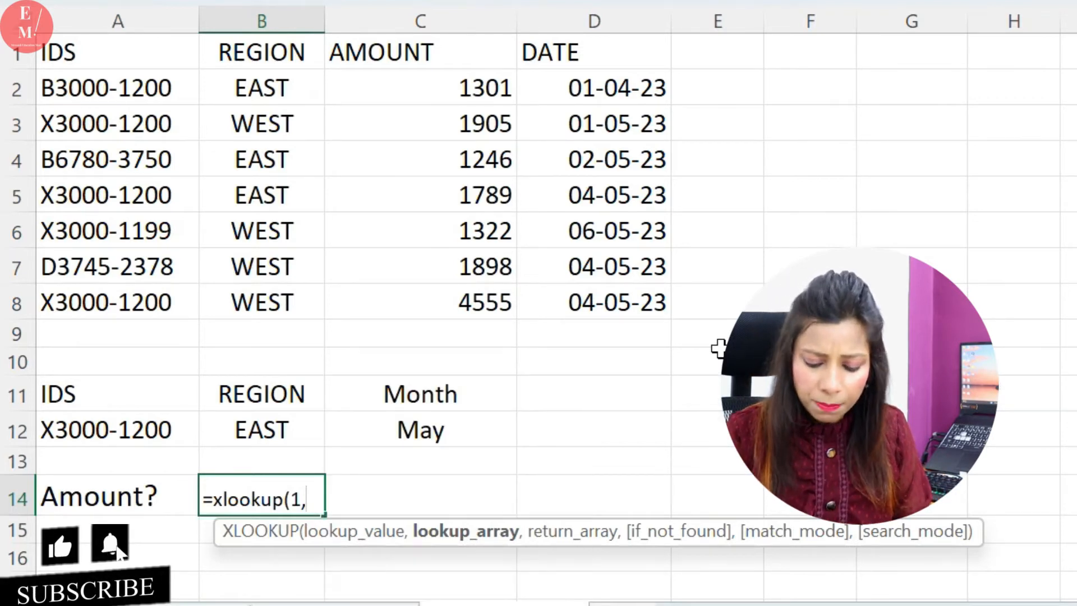
pyautogui.write('(left')
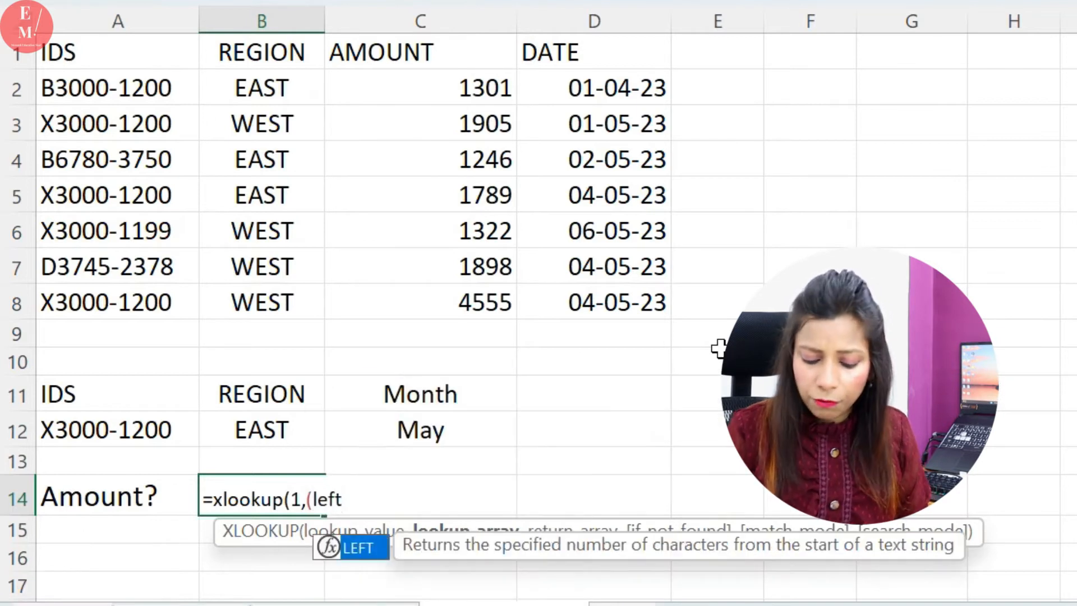
pyautogui.write('(')
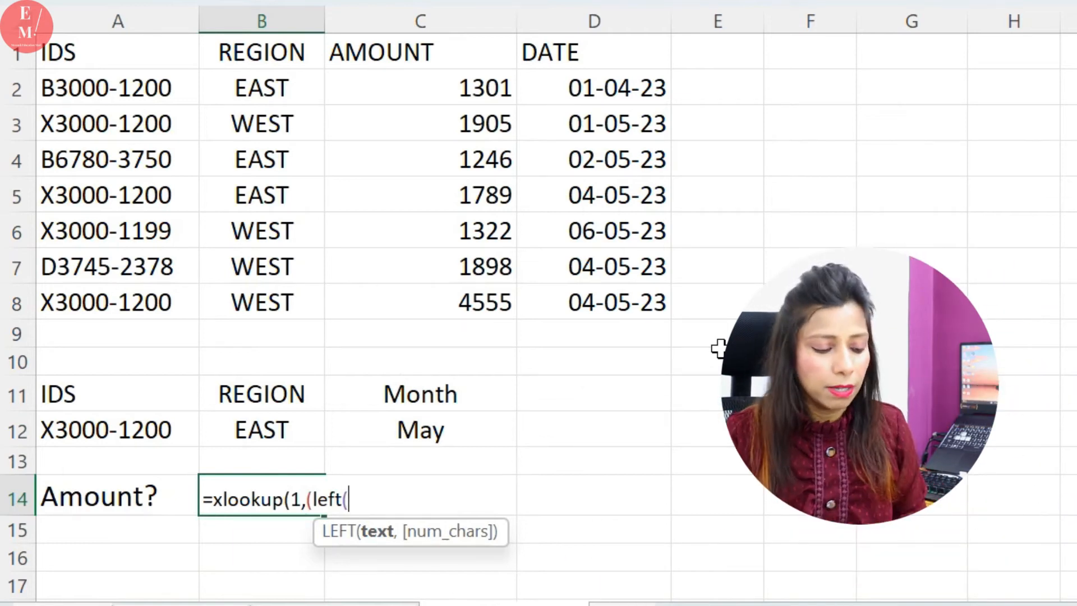
pyautogui.moveTo(101, 88); pyautogui.dragTo(102, 303)
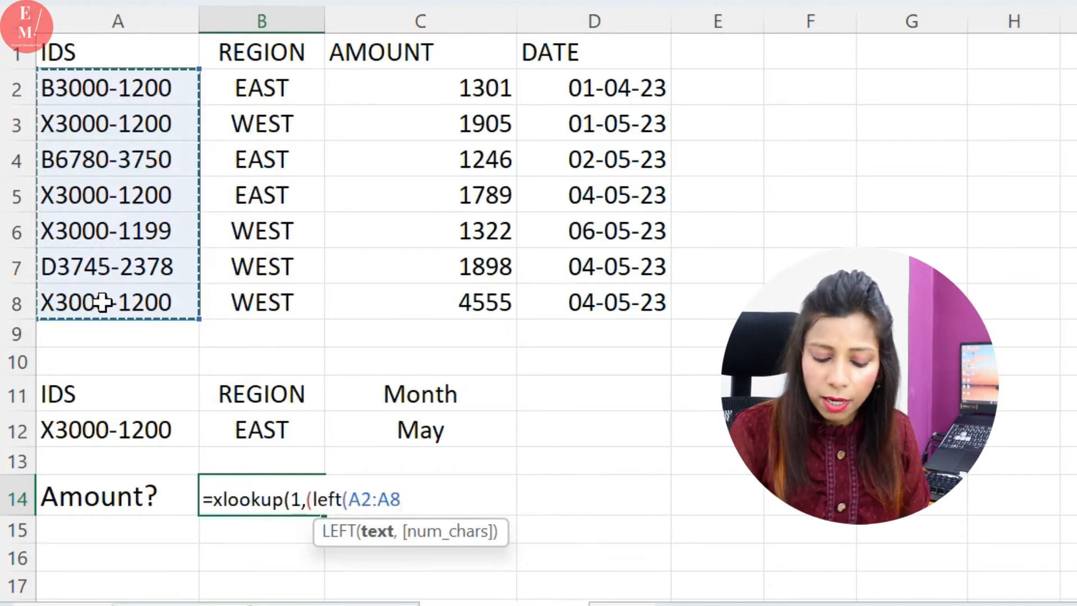
pyautogui.write(')="X"')
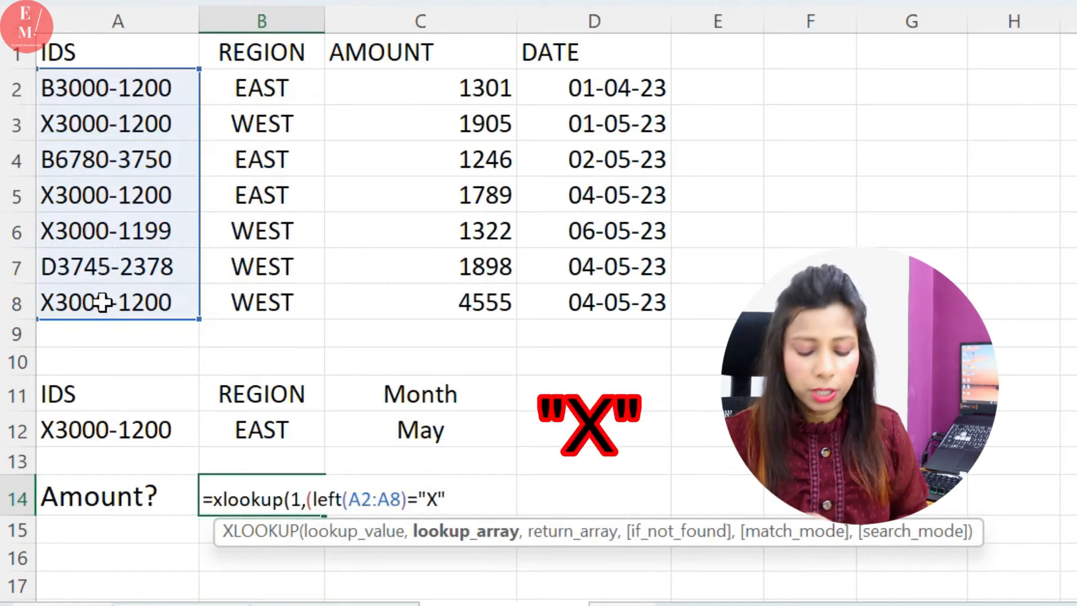
pyautogui.write(')')
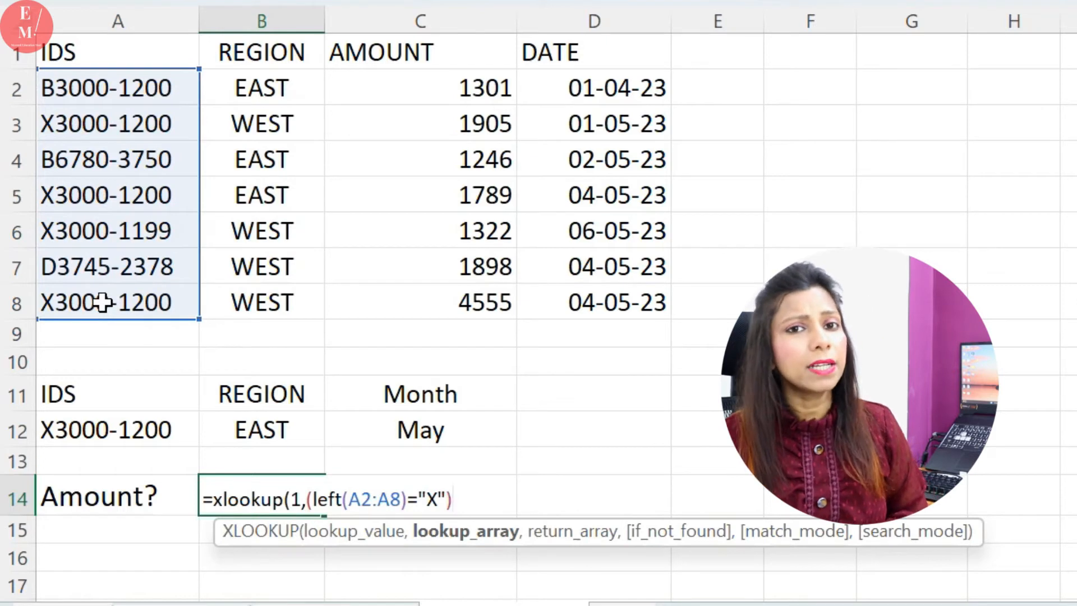
# Step: Multiply by a second condition that compares the regions in B2:B8 with B12, followed by another multiplication sign
pyautogui.write('*')
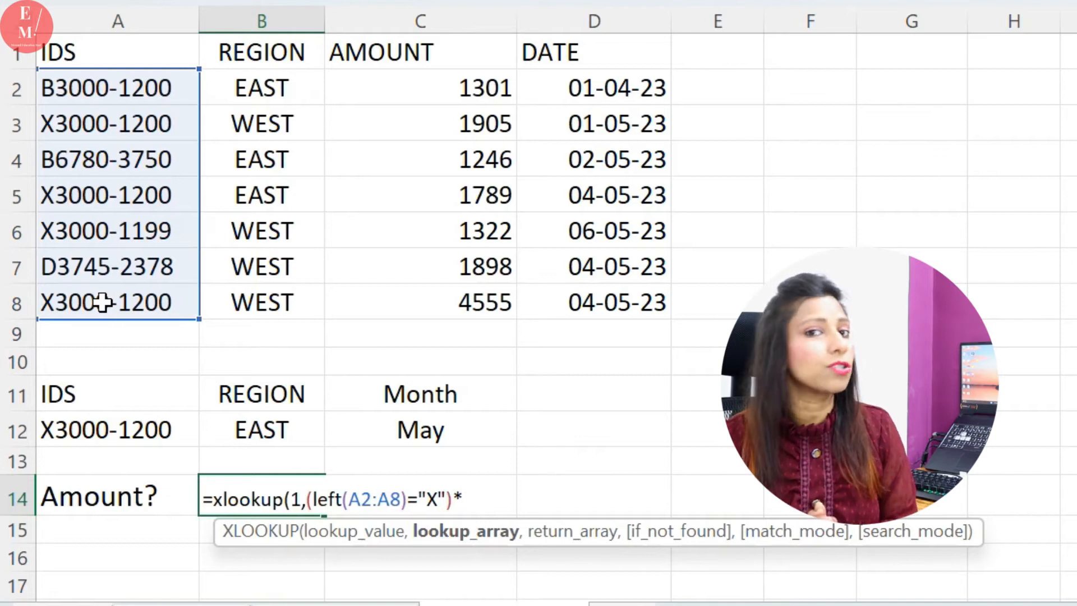
pyautogui.write('(')
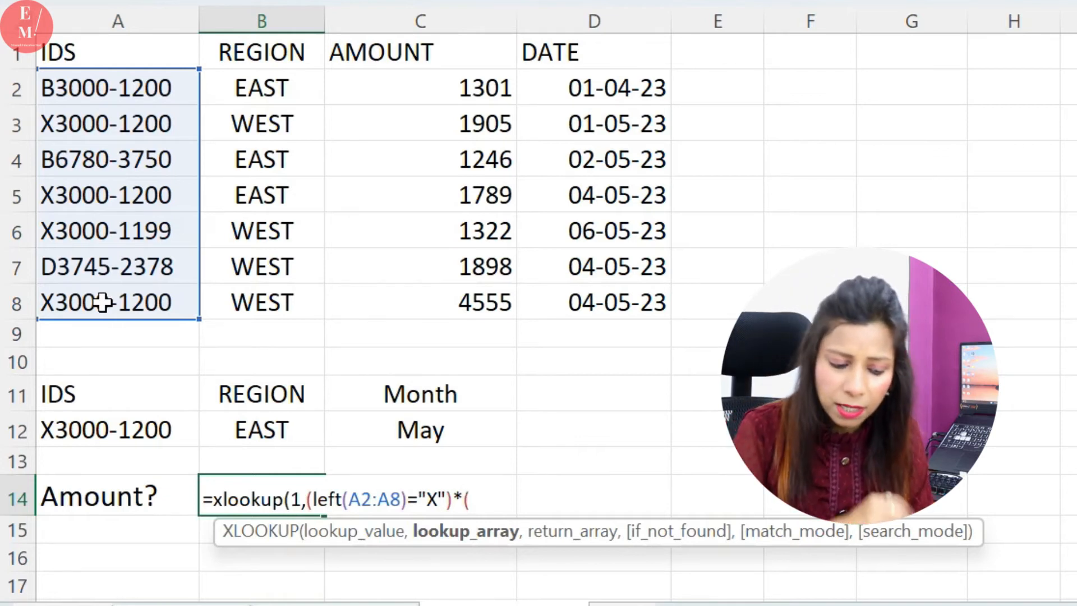
pyautogui.moveTo(275, 89); pyautogui.dragTo(284, 315)
pyautogui.write('=')
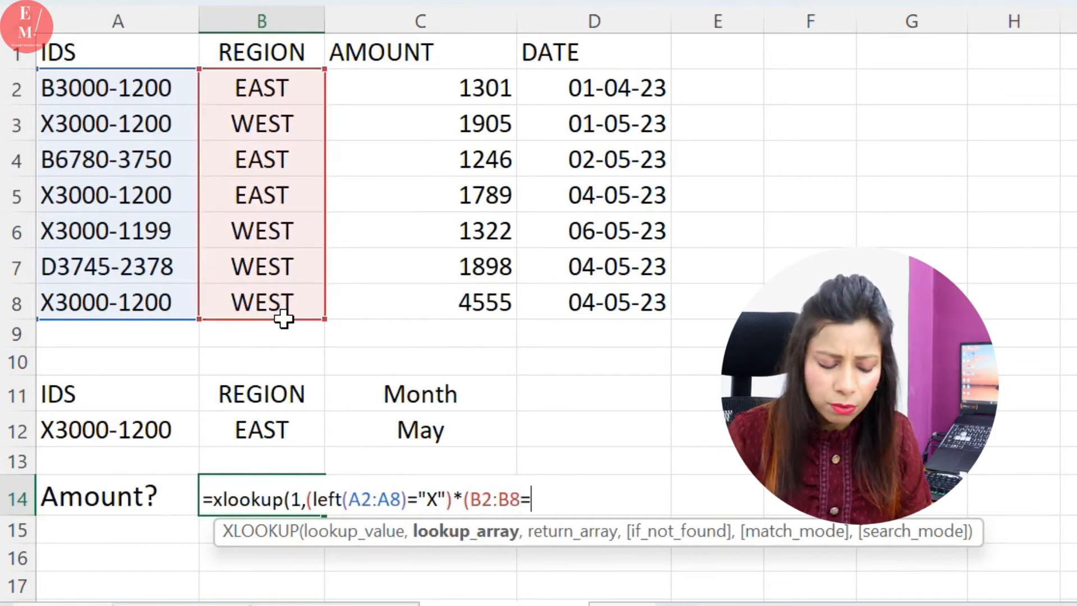
pyautogui.click(289, 441)
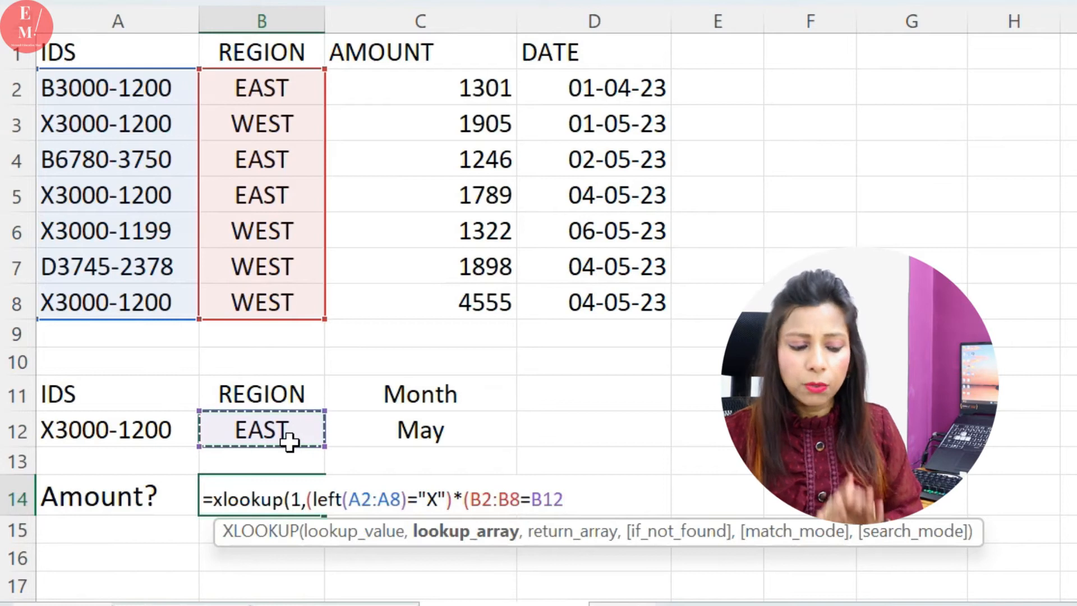
pyautogui.write(')*')
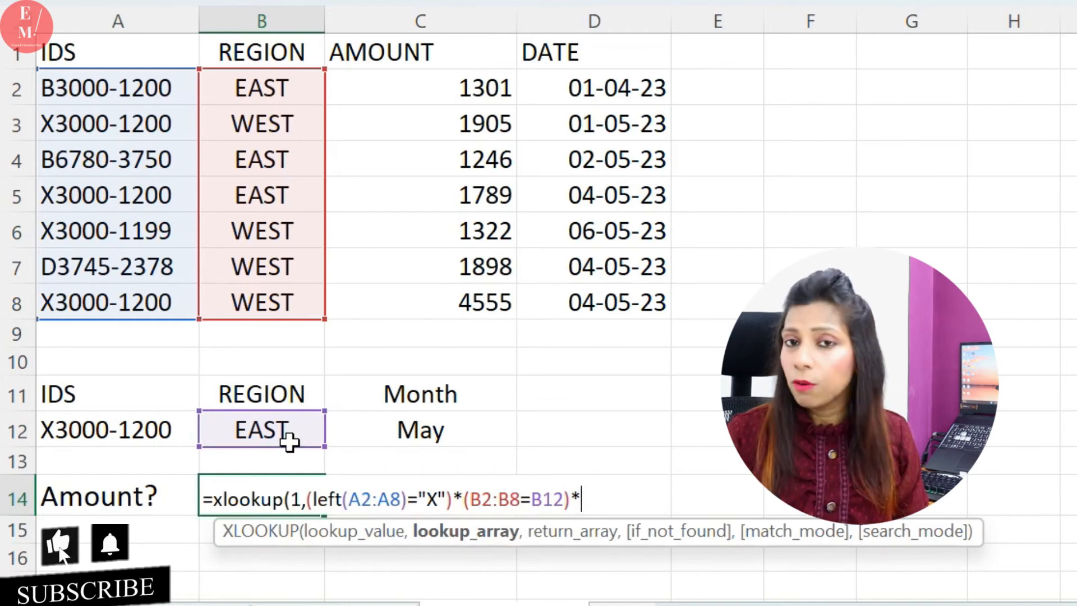
# Step: Add the third condition, NOT(MONTH(D2:D8)=4), to exclude the April dates
pyautogui.write('not(')
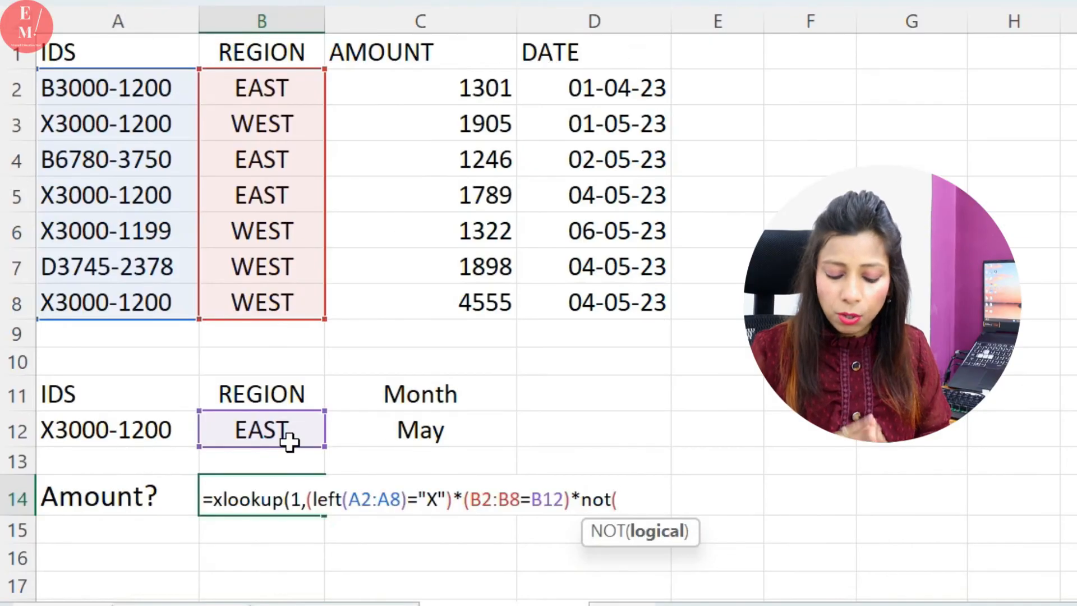
pyautogui.write('month')
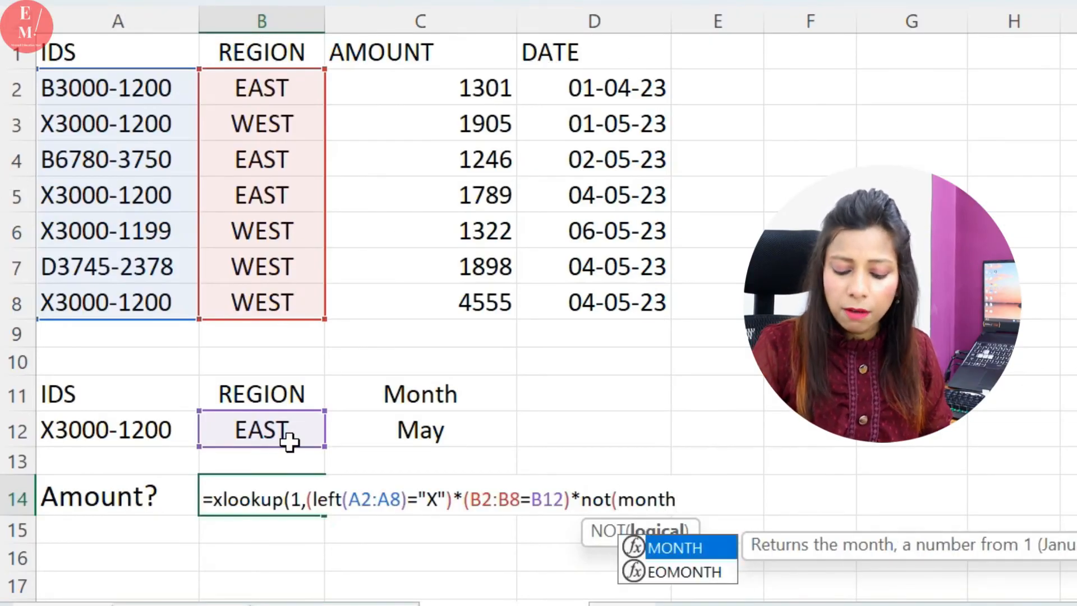
pyautogui.write('(')
pyautogui.moveTo(549, 93); pyautogui.dragTo(557, 305)
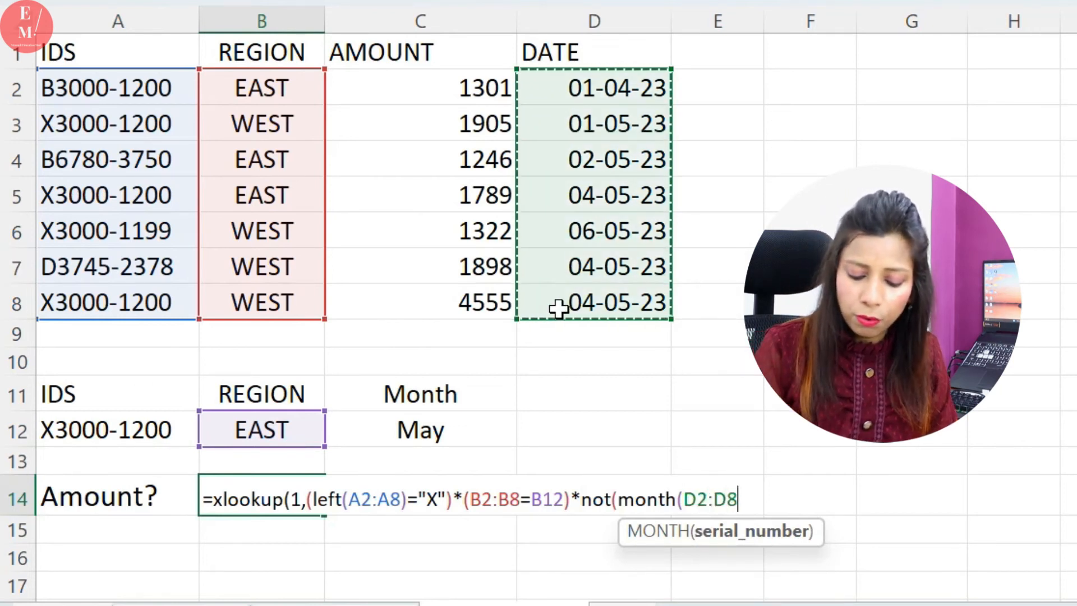
pyautogui.write(')=4')
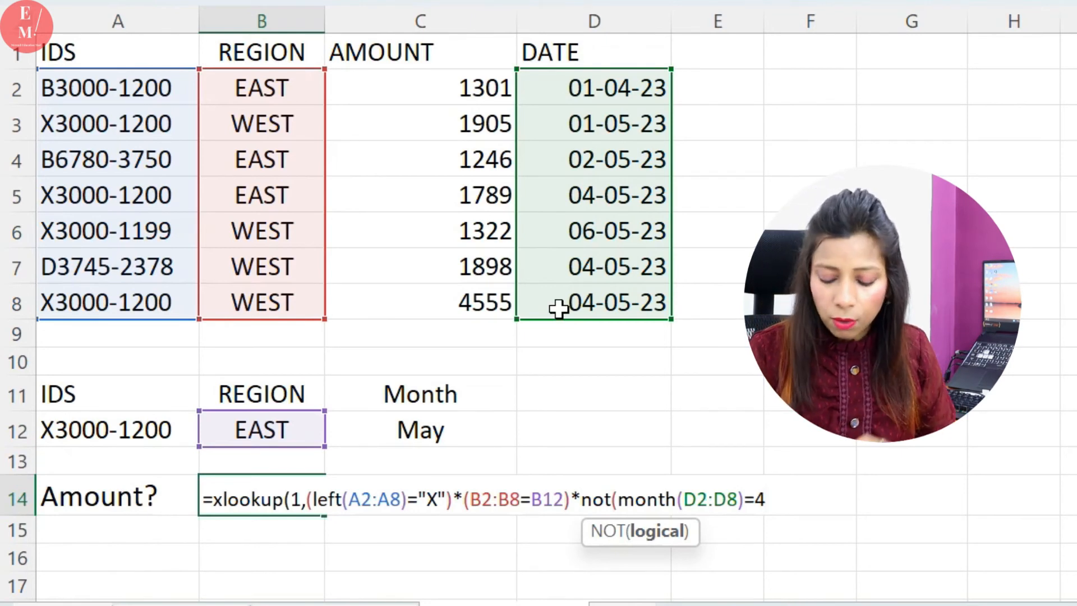
pyautogui.write(')')
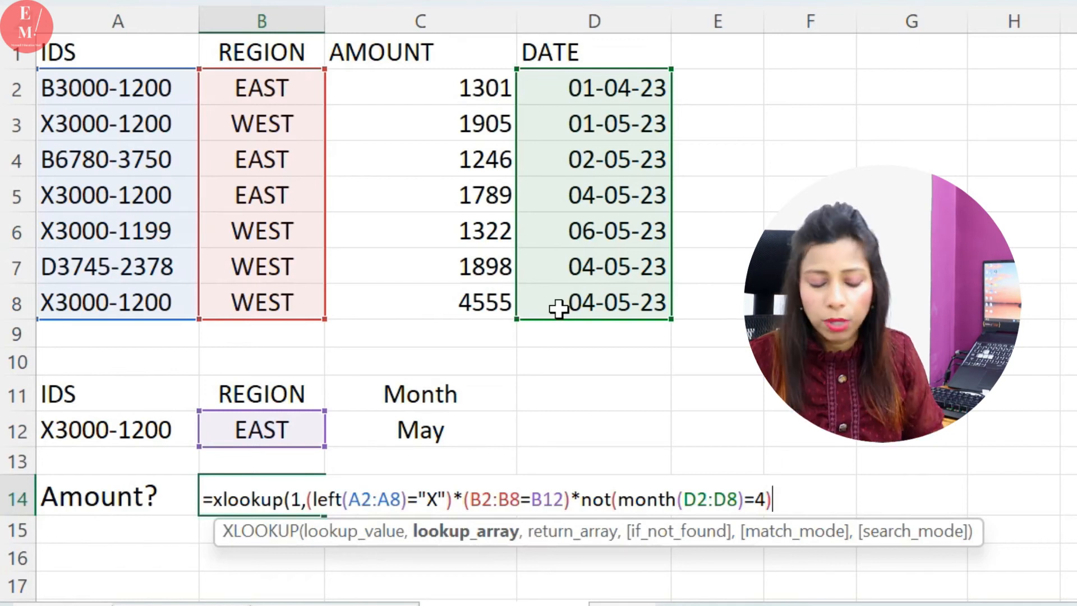
# Step: Evaluate the three multiplied conditions inside the B14 formula to inspect their array of ones and zeros, and restore the original expression
pyautogui.moveTo(306, 499); pyautogui.dragTo(826, 526)
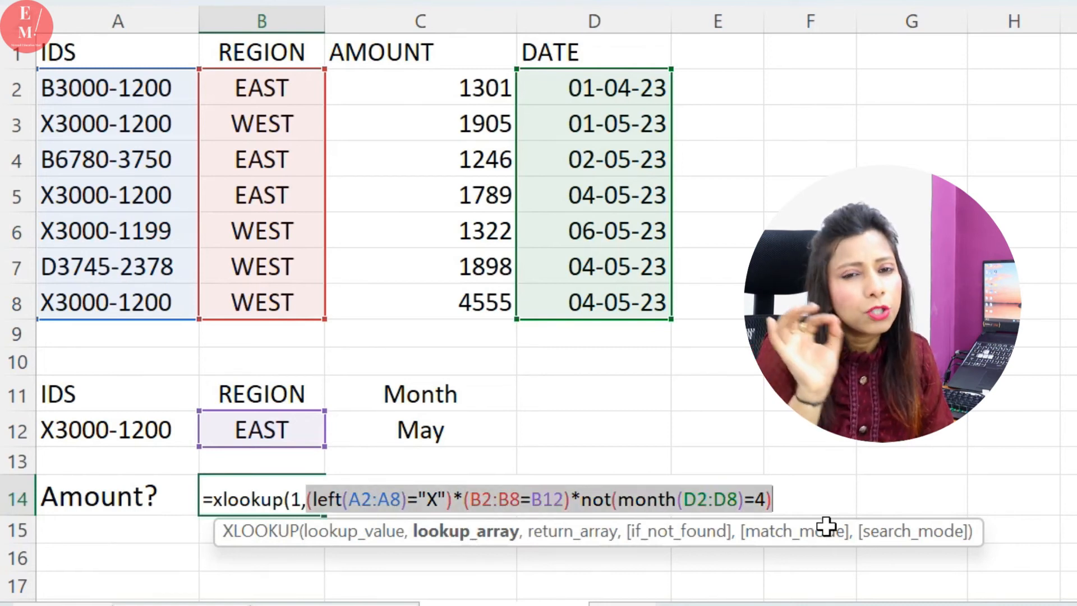
pyautogui.press('F9')
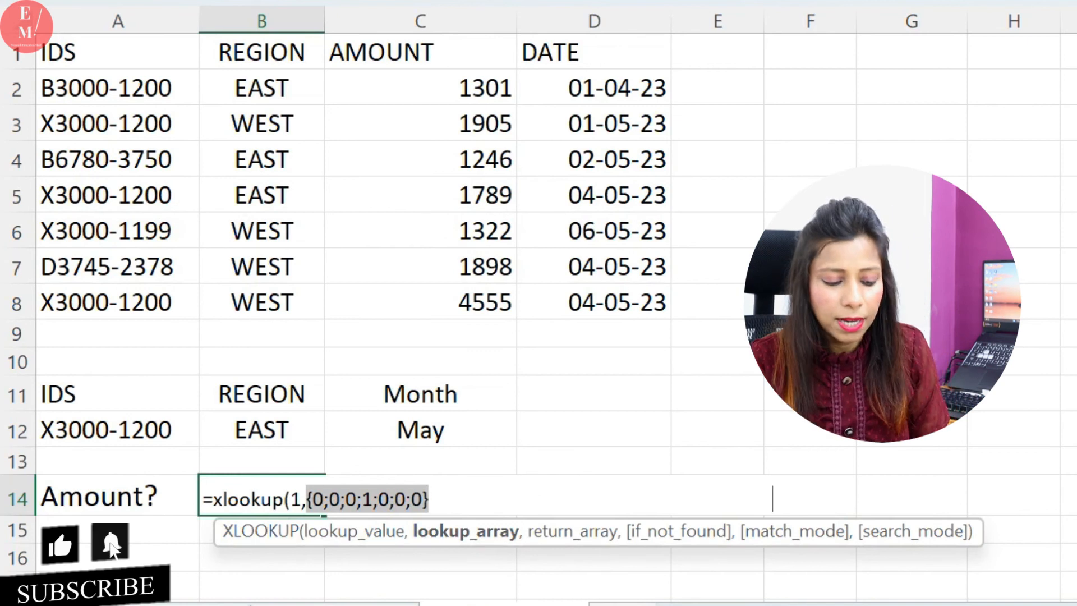
pyautogui.hotkey('ctrl', 'z')
pyautogui.press('End')
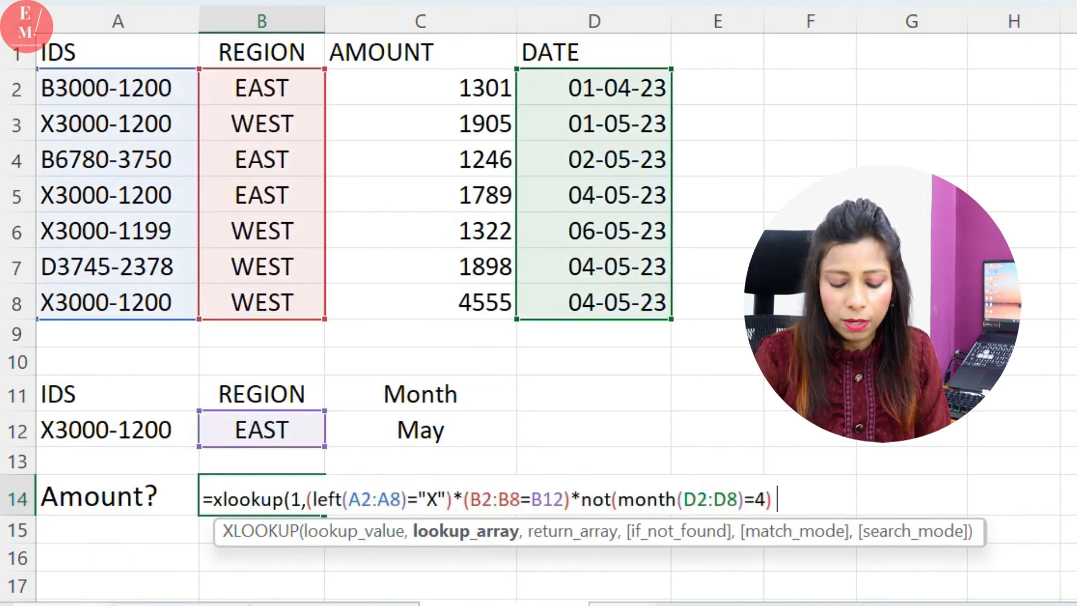
# Step: Set C2:C8 as the return array, close the XLOOKUP in B14 and enter it as an array formula
pyautogui.write(',')
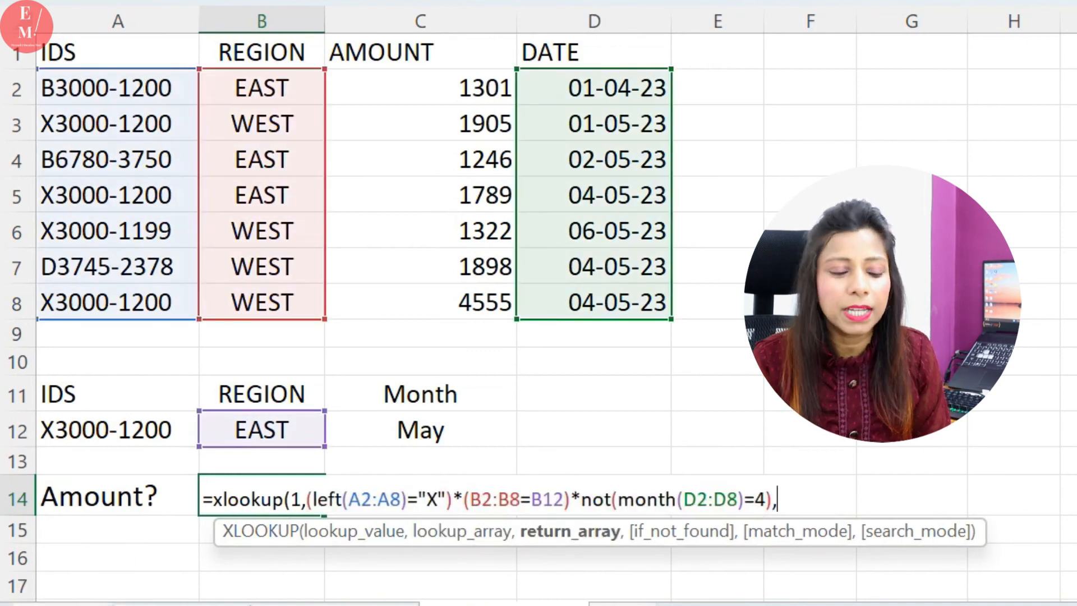
pyautogui.moveTo(515, 99); pyautogui.dragTo(501, 321)
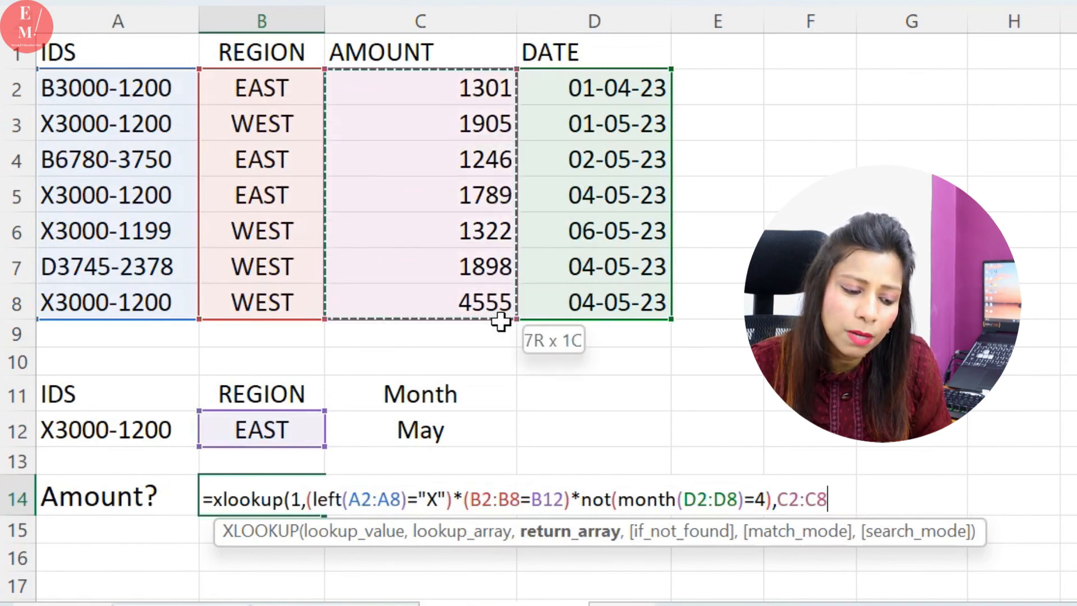
pyautogui.write(')')
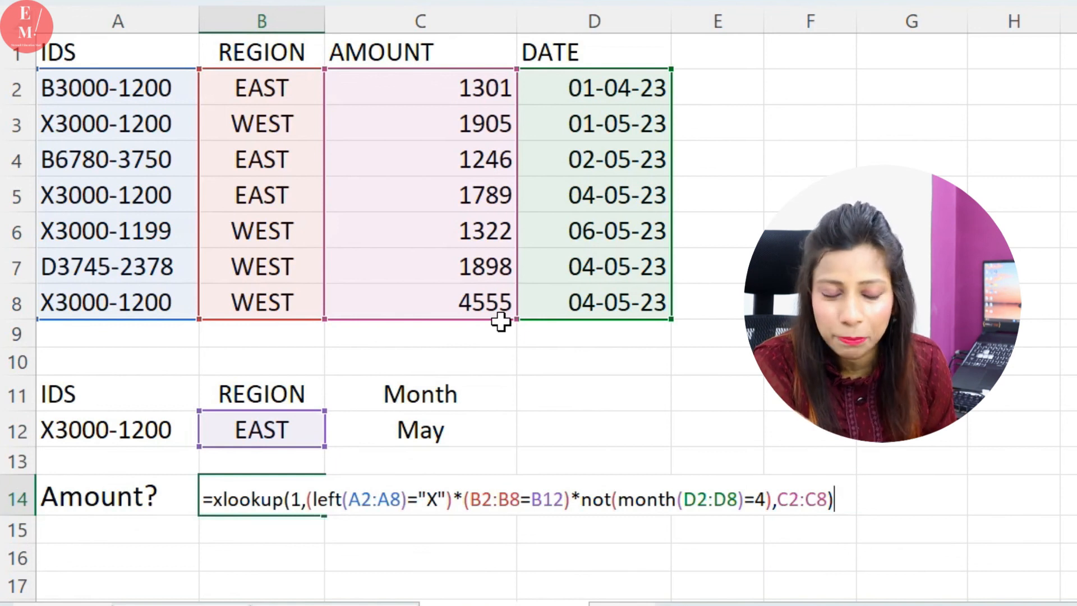
pyautogui.hotkey('ctrl', 'shift', 'Return')
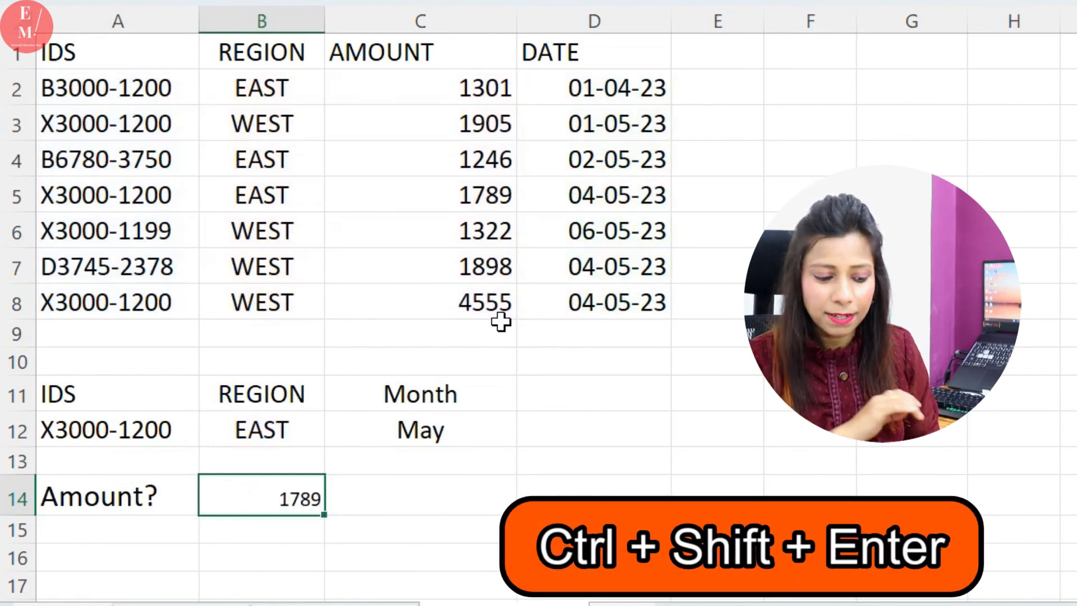